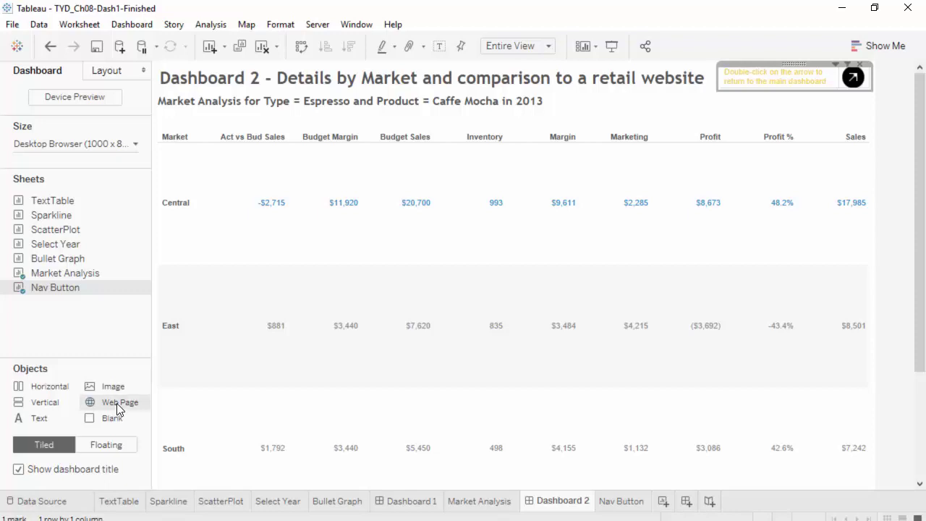
{"action": "left_click_drag", "start_coordinate": [117, 403], "coordinate": [238, 416]}
{"action": "left_click_drag", "start_coordinate": [403, 436], "coordinate": [466, 445]}
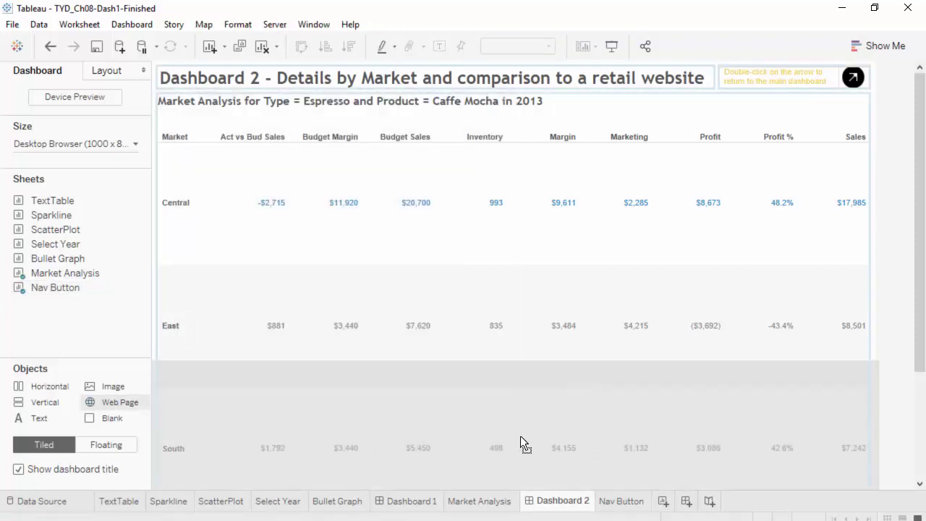
{"action": "left_click_drag", "start_coordinate": [520, 436], "coordinate": [104, 407]}
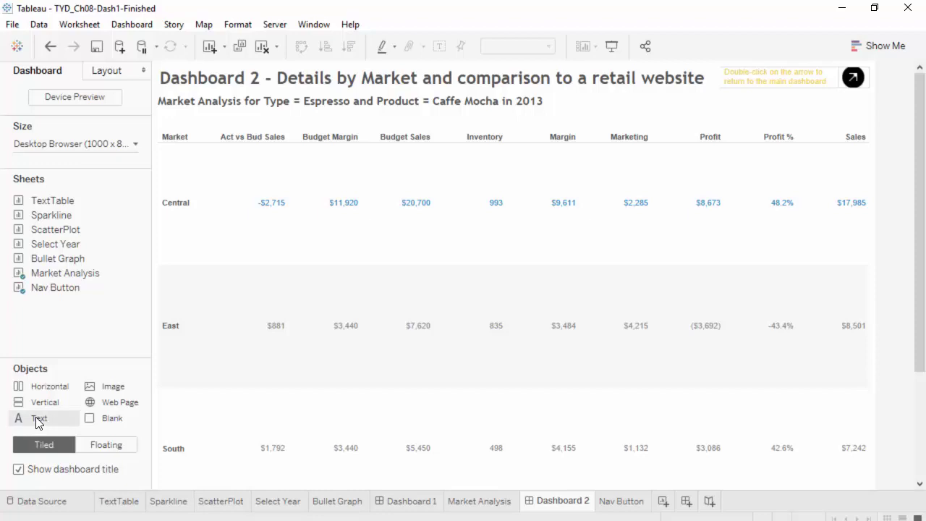
Add a text object across the lower half of Dashboard 2 reading "Hover over market Analysis Worksheet to filter the web page below".
{"action": "mouse_move", "coordinate": [34, 417]}
{"action": "left_mouse_down"}
{"action": "mouse_move", "coordinate": [166, 432]}
{"action": "mouse_move", "coordinate": [507, 446]}
{"action": "left_mouse_up"}
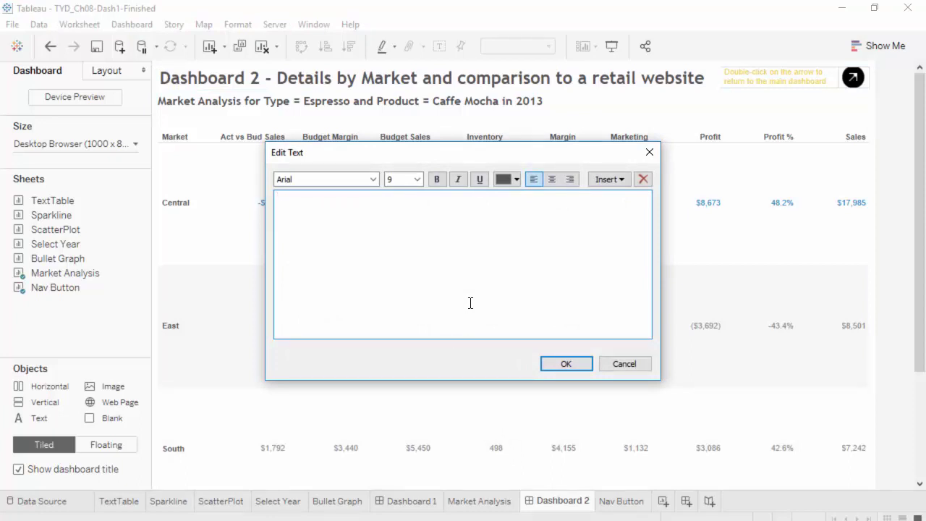
{"action": "type", "text": "Hover over market Analysuis"}
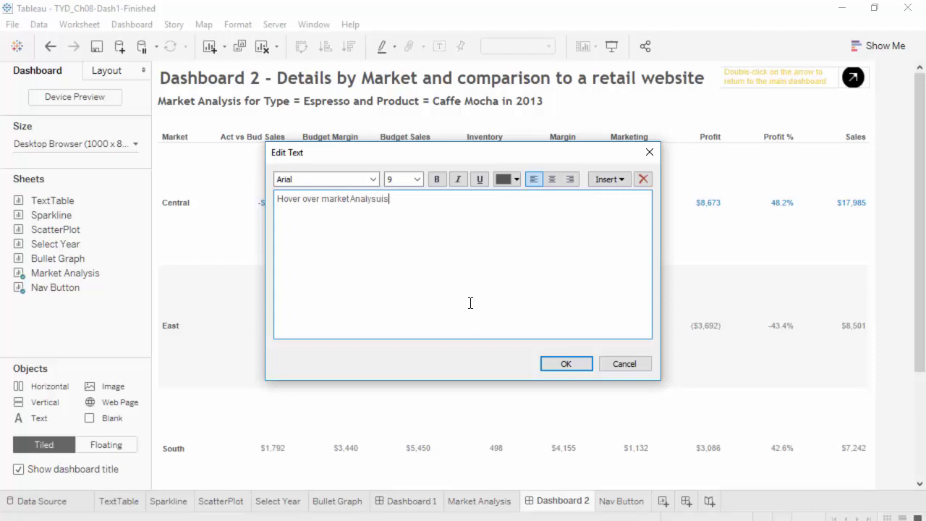
{"action": "key", "text": "BackSpace"}
{"action": "key", "text": "BackSpace"}
{"action": "key", "text": "BackSpace"}
{"action": "key", "text": "BackSpace"}
{"action": "type", "text": "sis Worksheet to filter the we"}
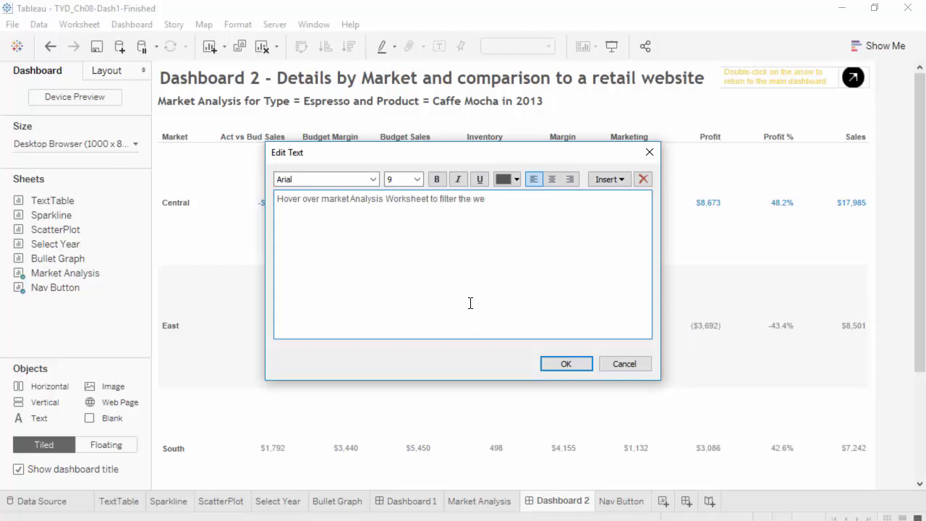
{"action": "type", "text": "b page below"}
Format the whole instruction text as centred, yellow and bold, and confirm the text object.
{"action": "key", "text": "ctrl+a"}
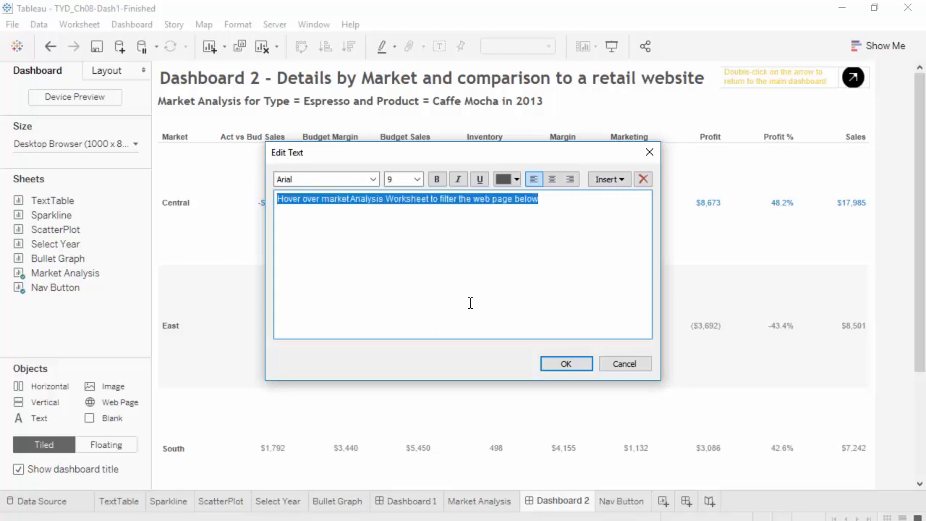
{"action": "left_click", "coordinate": [544, 182]}
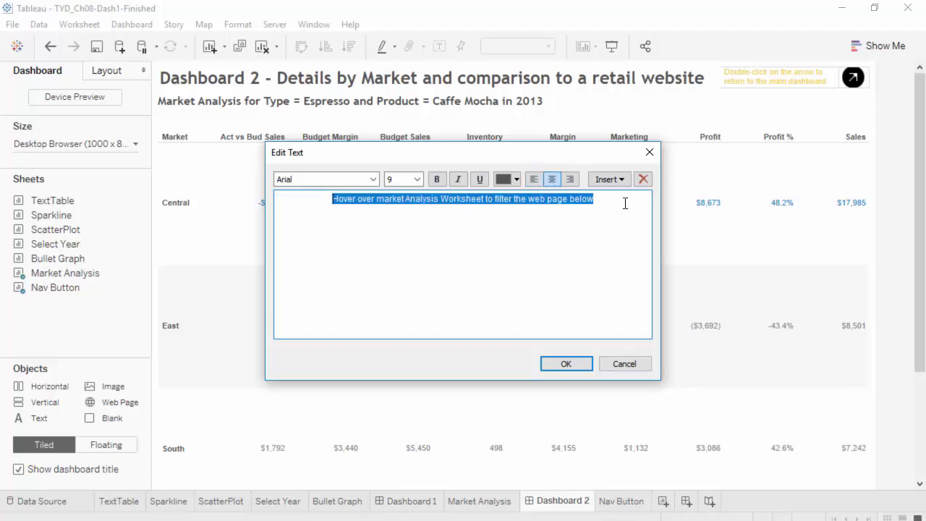
{"action": "left_click", "coordinate": [516, 179]}
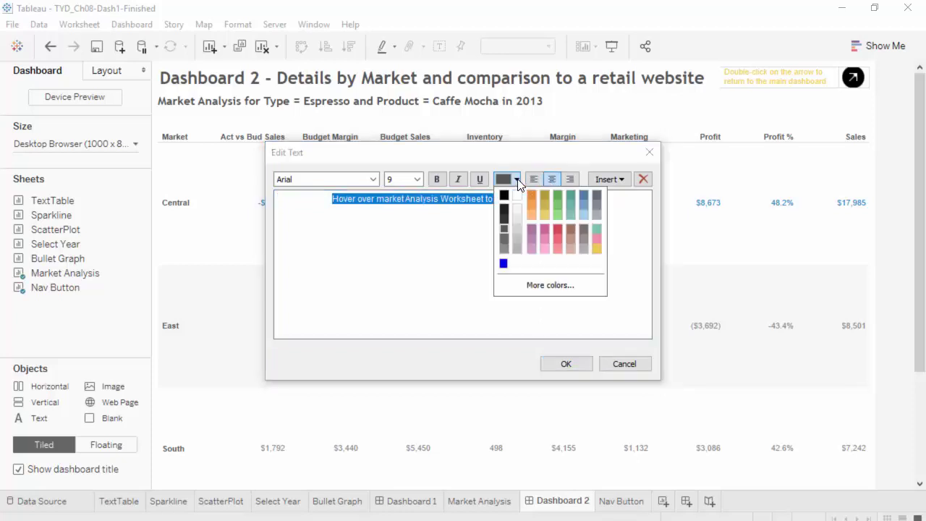
{"action": "left_click", "coordinate": [597, 250]}
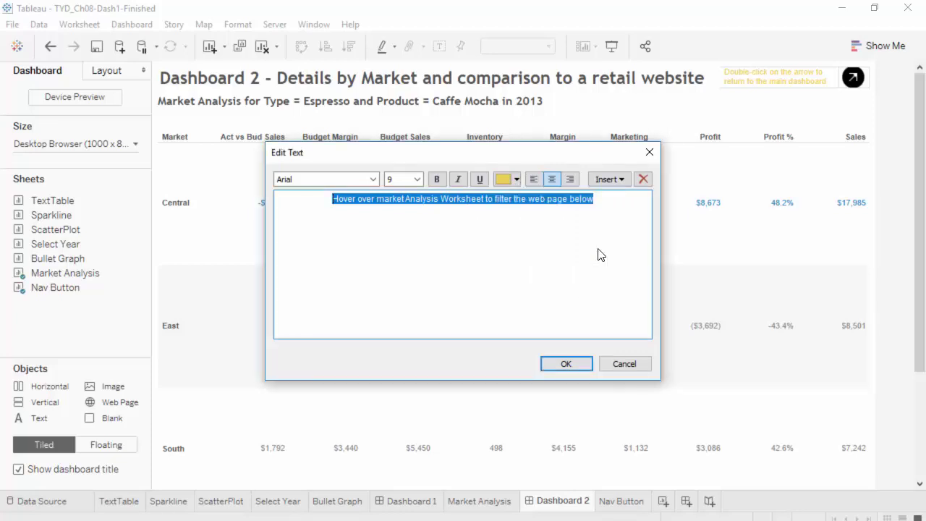
{"action": "left_click", "coordinate": [437, 180]}
{"action": "left_click", "coordinate": [502, 268]}
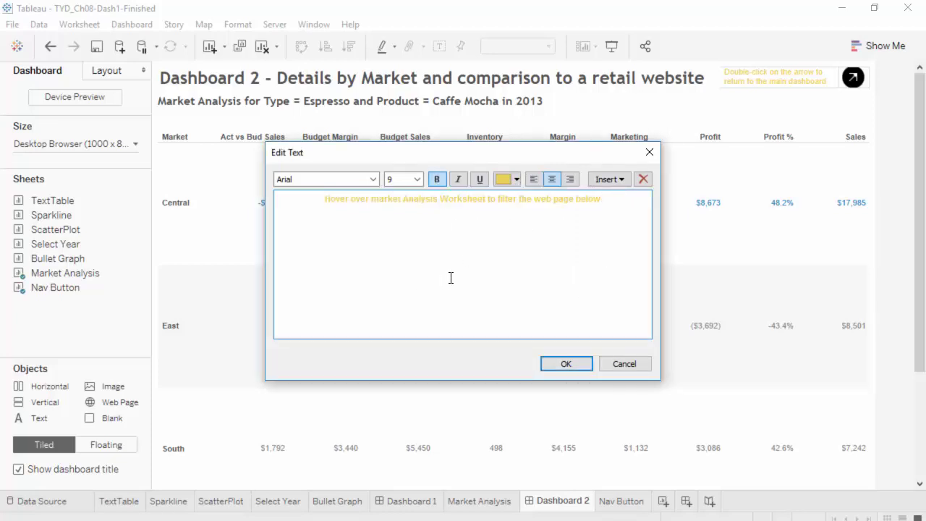
{"action": "left_click", "coordinate": [579, 364]}
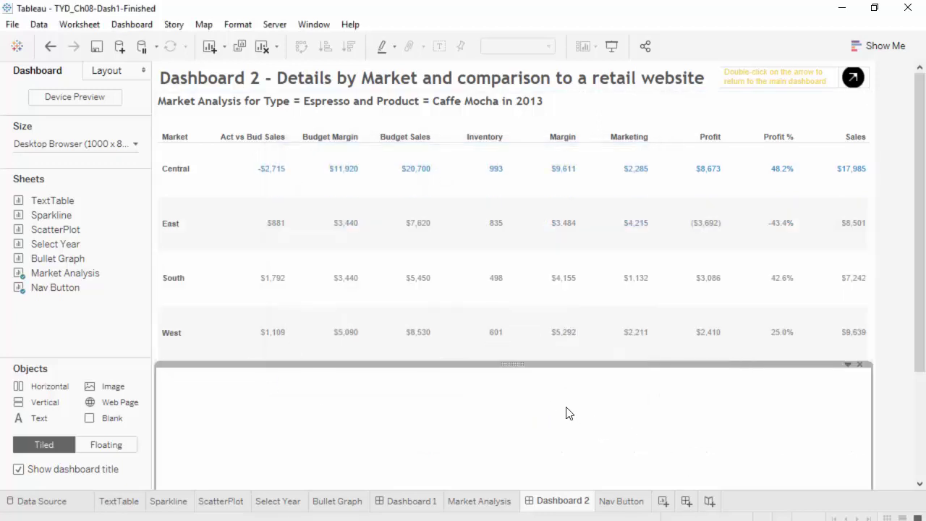
Add a web page object with an empty URL below the instruction text on Dashboard 2.
{"action": "scroll", "coordinate": [570, 413], "scroll_direction": "down", "scroll_amount": 2}
{"action": "scroll", "coordinate": [569, 409], "scroll_direction": "down", "scroll_amount": 5}
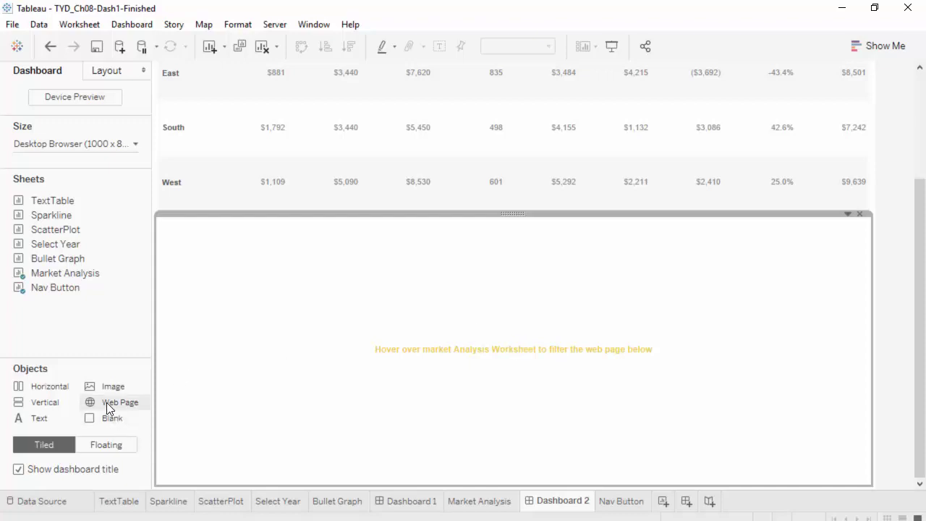
{"action": "left_click_drag", "start_coordinate": [107, 402], "coordinate": [431, 436]}
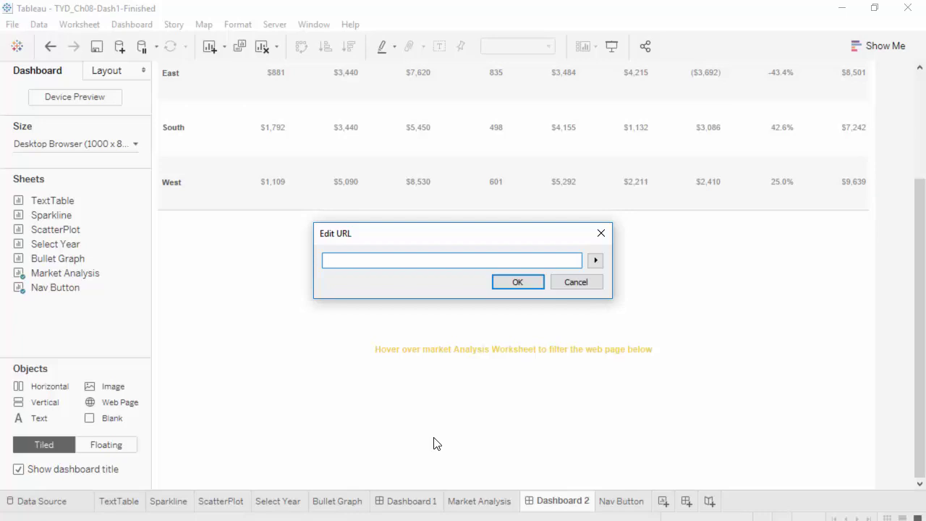
{"action": "left_click", "coordinate": [518, 283]}
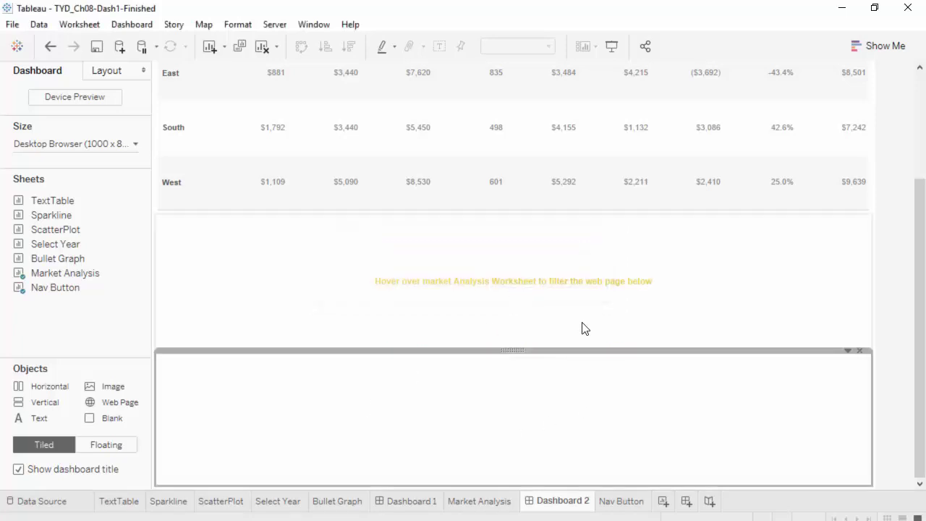
Shrink the instruction text object to a narrow strip, giving the remaining height to the web page object below.
{"action": "left_click", "coordinate": [616, 308]}
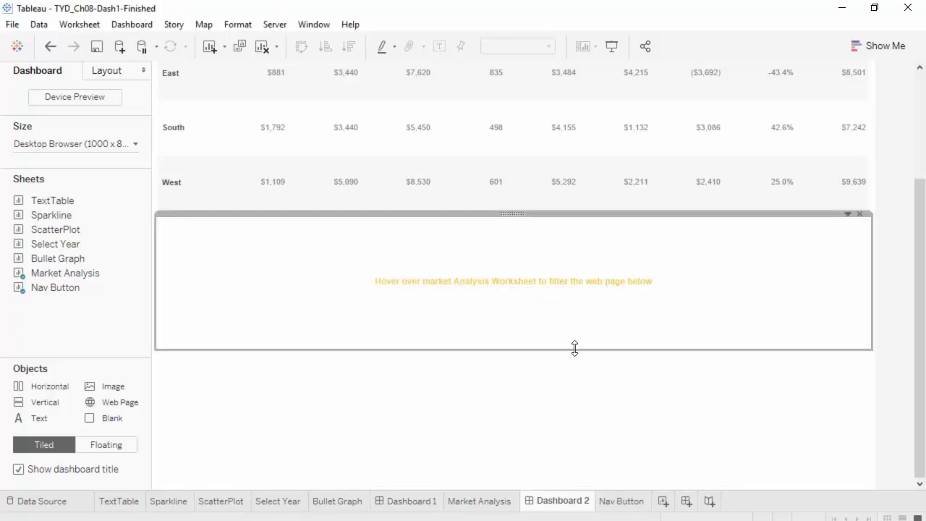
{"action": "left_click_drag", "start_coordinate": [574, 349], "coordinate": [573, 253]}
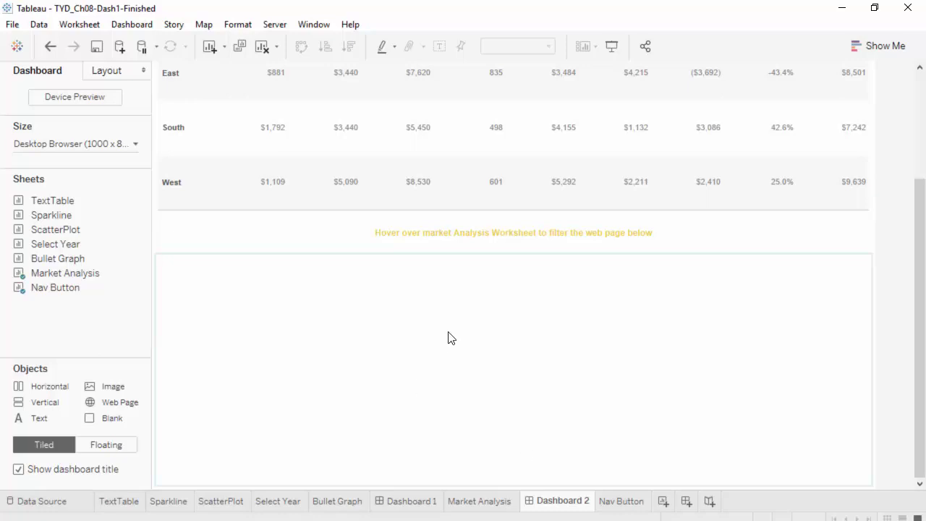
{"action": "scroll", "coordinate": [522, 346], "scroll_direction": "up", "scroll_amount": 4}
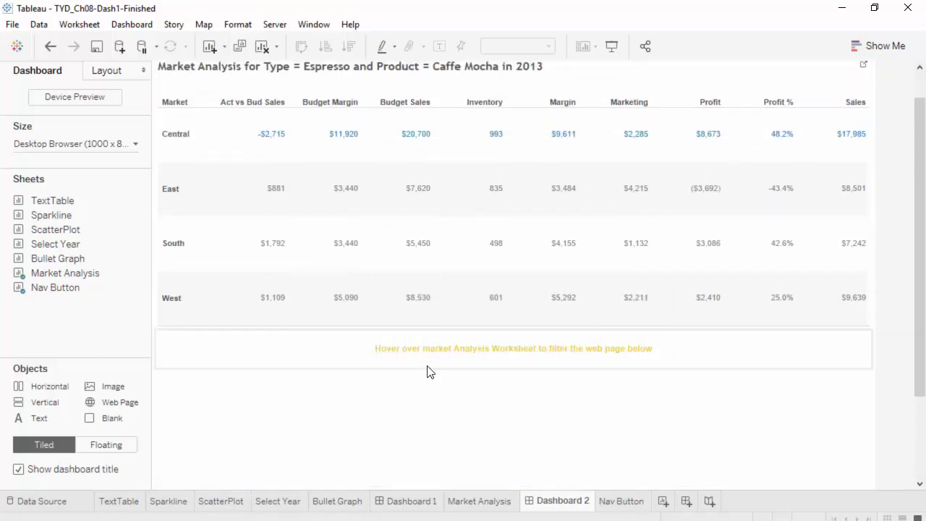
{"action": "scroll", "coordinate": [426, 416], "scroll_direction": "down", "scroll_amount": 1}
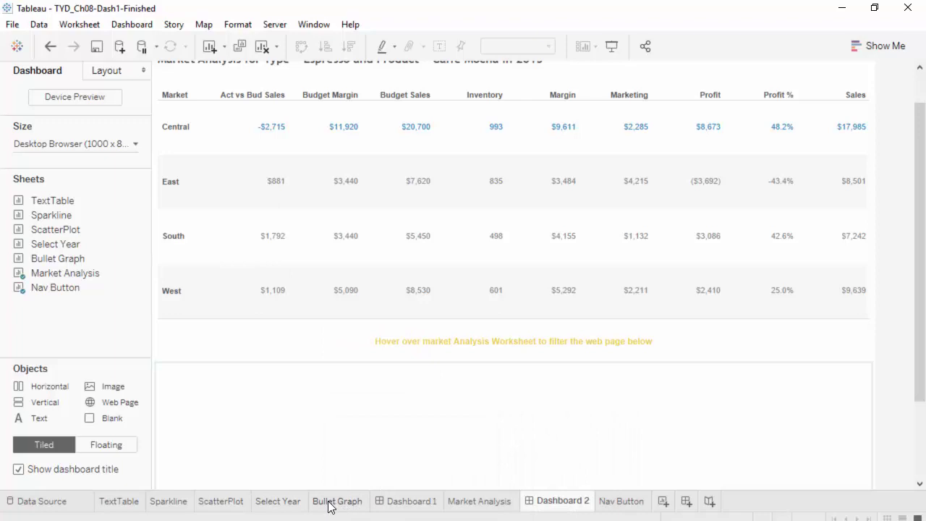
Select Colombian in Dashboard 1's Sales versus Budget by Product chart and follow its link to the market analysis in Dashboard 2.
{"action": "left_click", "coordinate": [335, 501]}
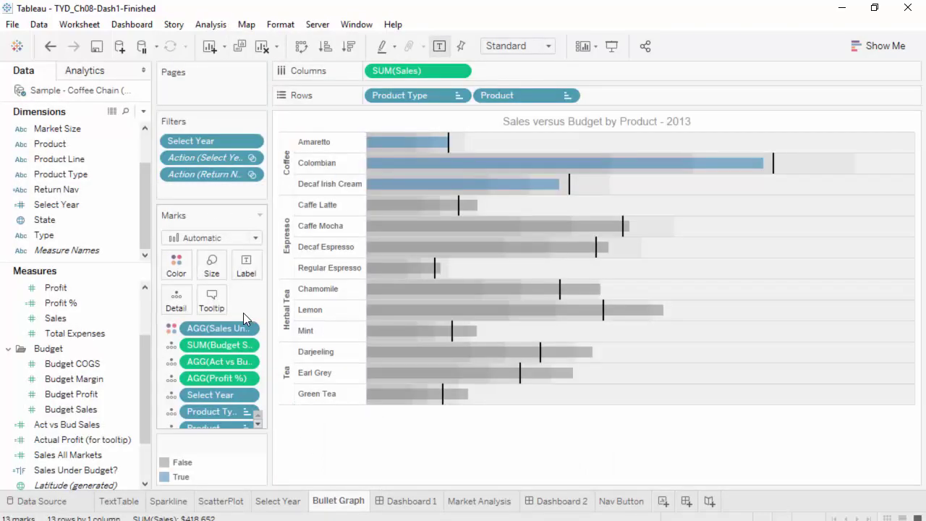
{"action": "left_click", "coordinate": [488, 501]}
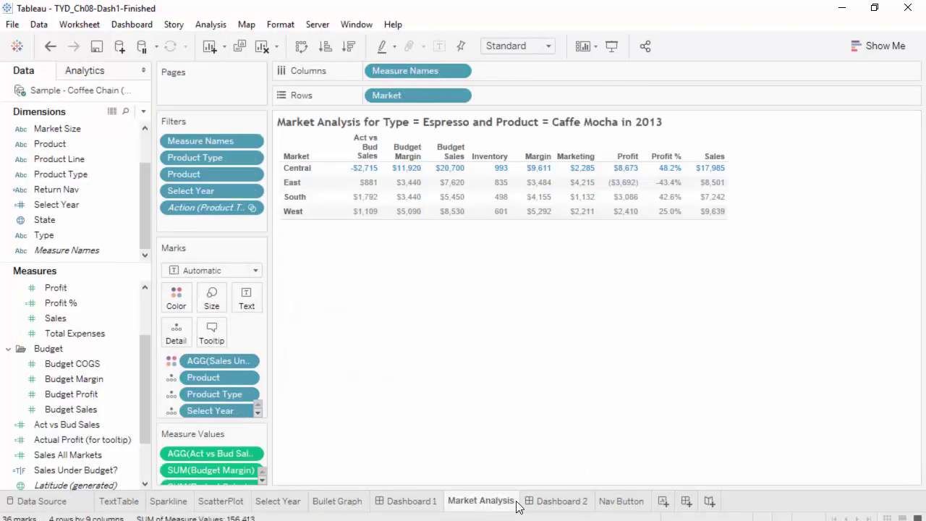
{"action": "left_click", "coordinate": [414, 501]}
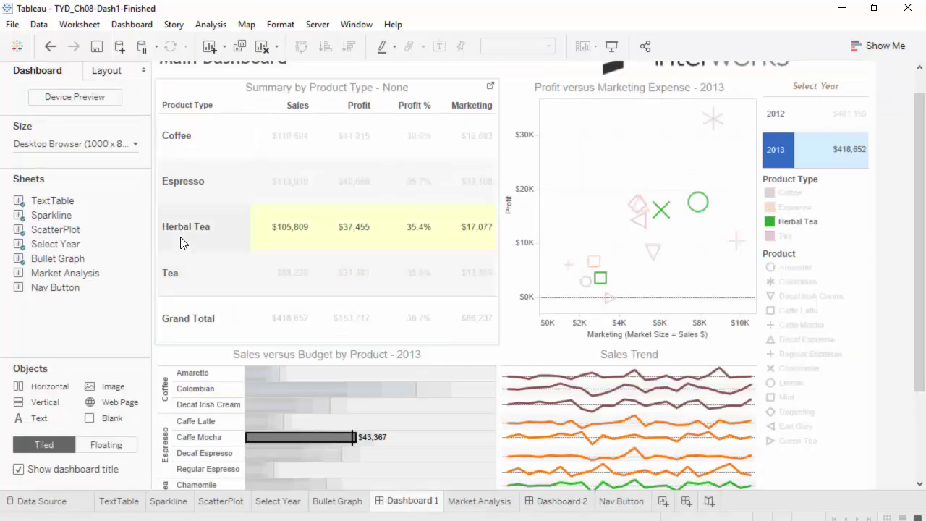
{"action": "scroll", "coordinate": [184, 296], "scroll_direction": "down", "scroll_amount": 1}
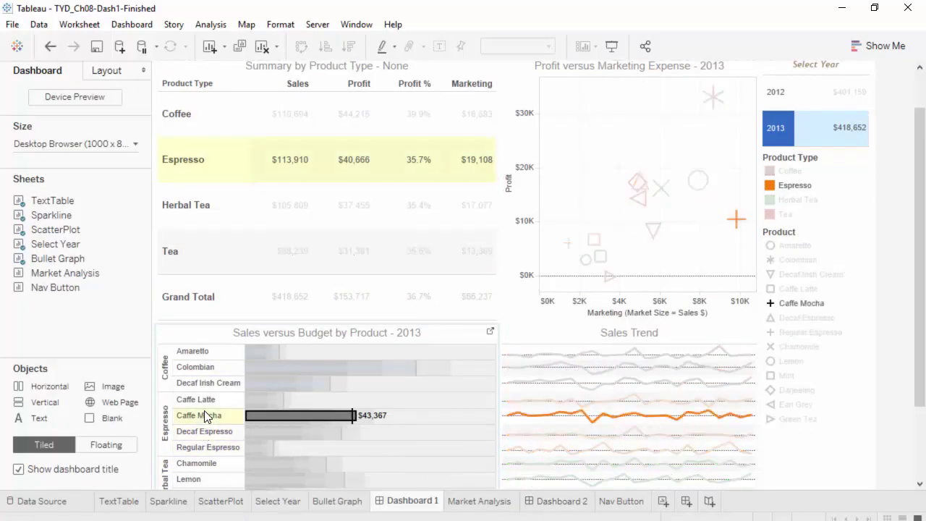
{"action": "left_click", "coordinate": [217, 367]}
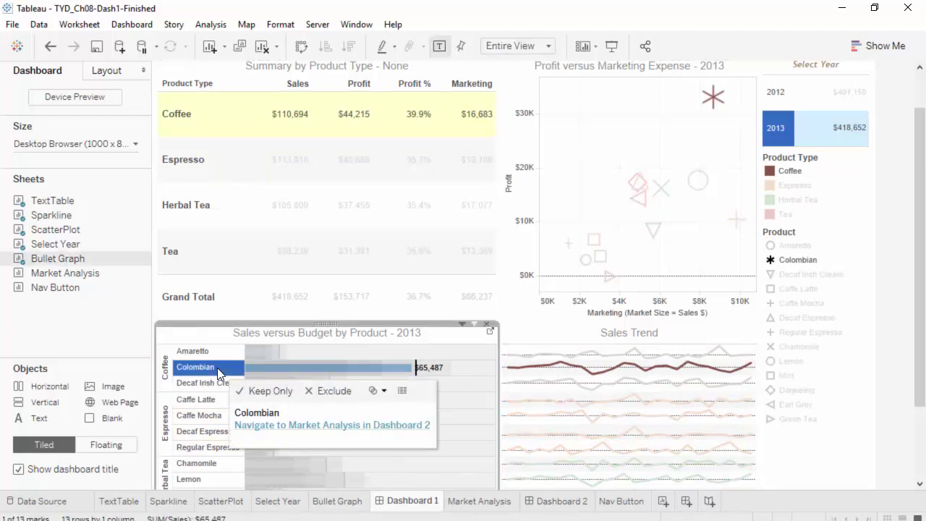
{"action": "left_click", "coordinate": [281, 427]}
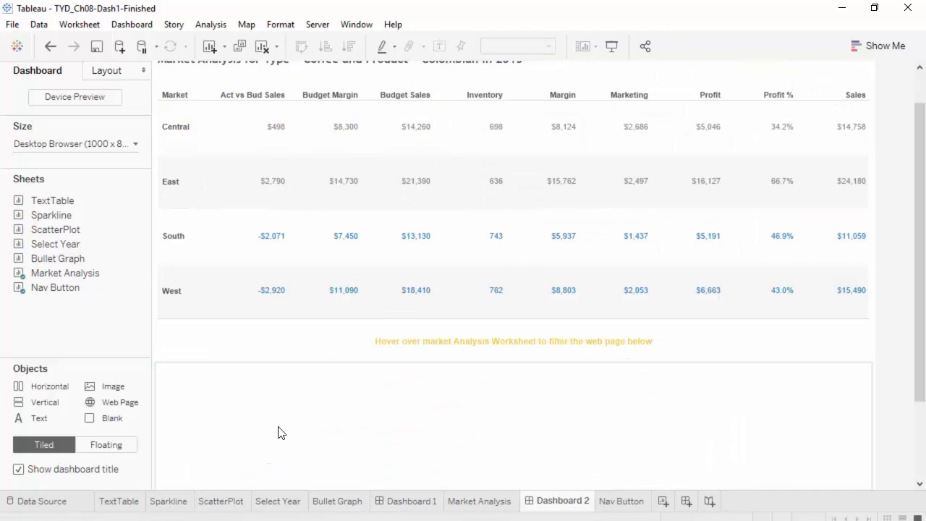
{"action": "scroll", "coordinate": [400, 385], "scroll_direction": "up", "scroll_amount": 1}
{"action": "scroll", "coordinate": [401, 385], "scroll_direction": "up", "scroll_amount": 1}
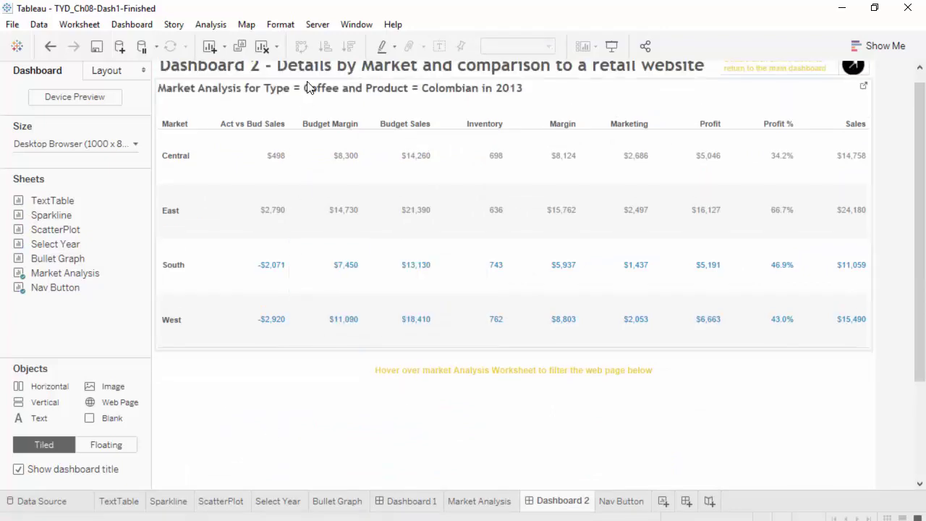
{"action": "scroll", "coordinate": [474, 108], "scroll_direction": "down", "scroll_amount": 2}
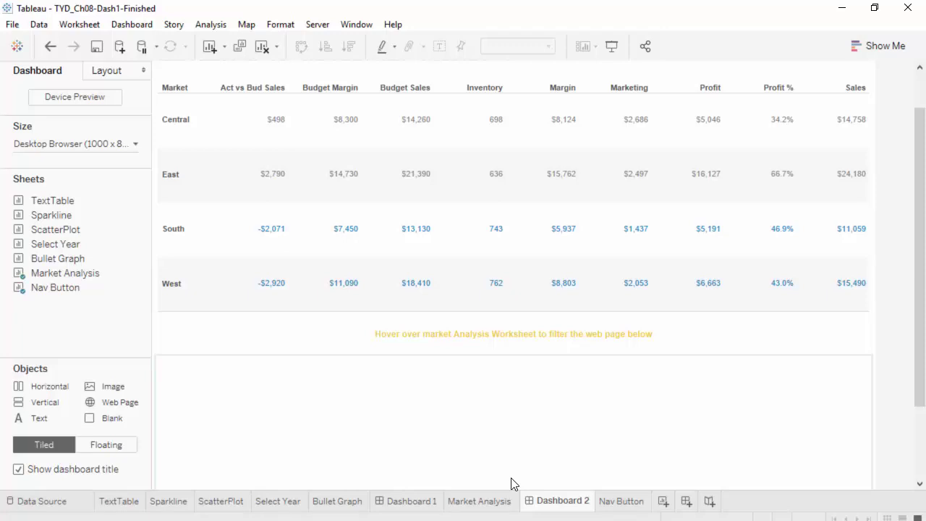
Switch to the Chrome browser and open amazon.com.
{"action": "key", "text": "alt+Tab"}
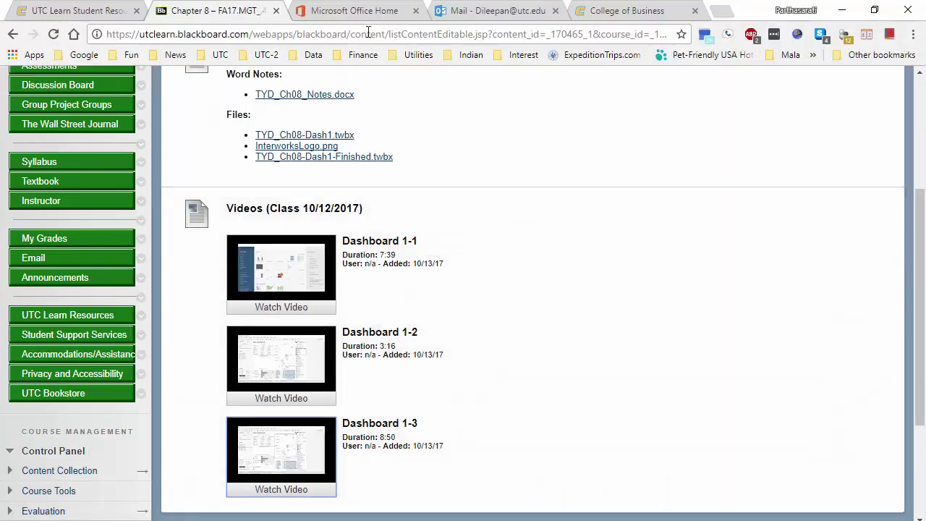
{"action": "left_click", "coordinate": [416, 36]}
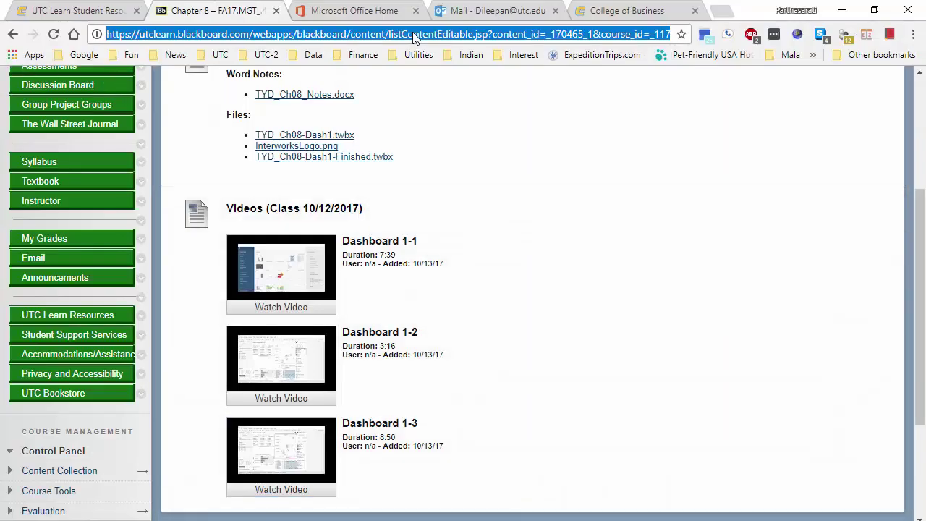
{"action": "type", "text": "amazon."}
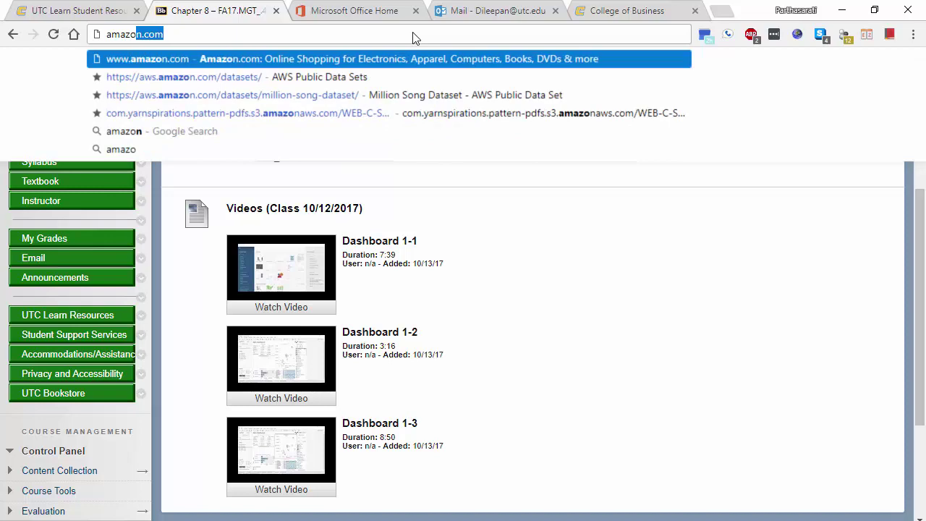
{"action": "type", "text": "com"}
{"action": "key", "text": "Return"}
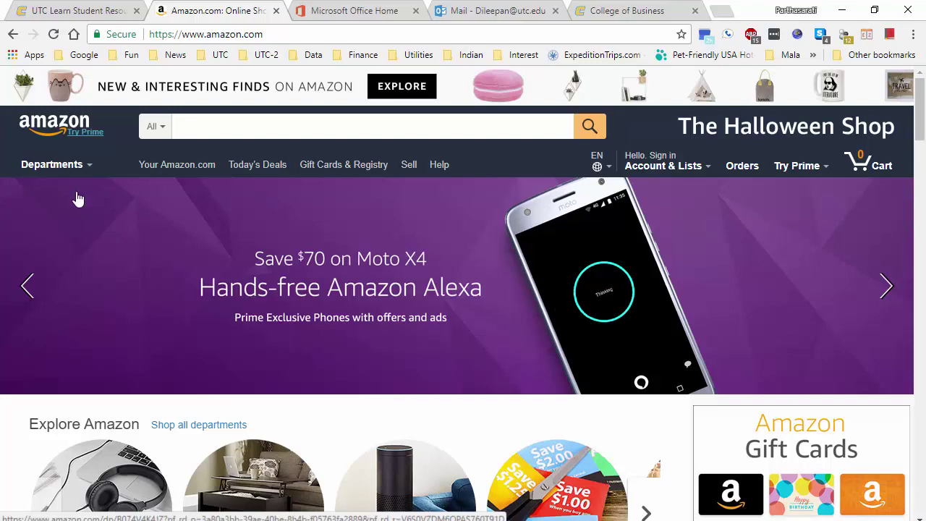
Open the Grocery & Gourmet Food department from Amazon's Food & Grocery category.
{"action": "mouse_move", "coordinate": [87, 169]}
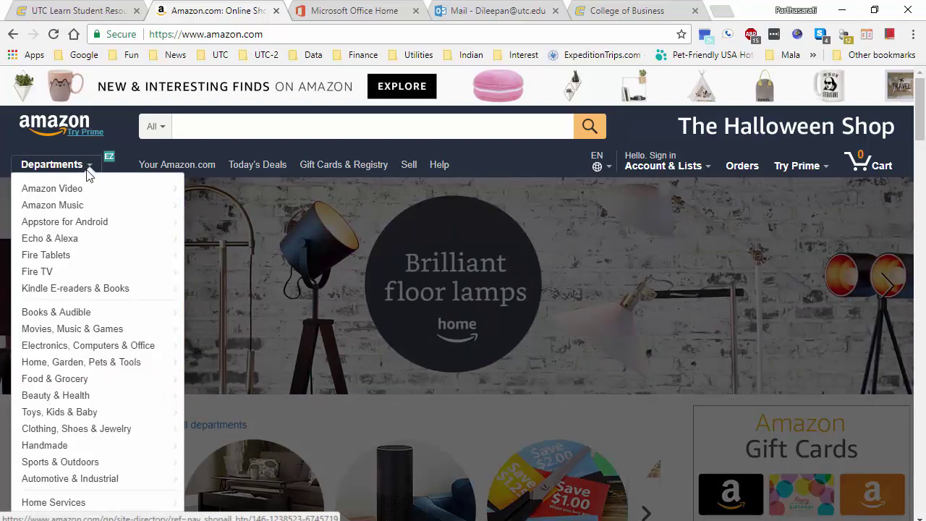
{"action": "mouse_move", "coordinate": [88, 258]}
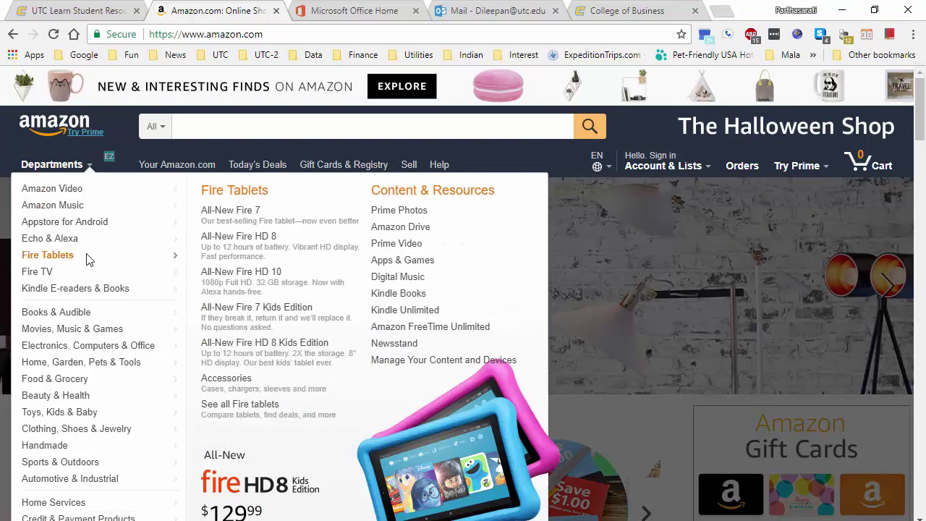
{"action": "mouse_move", "coordinate": [74, 389]}
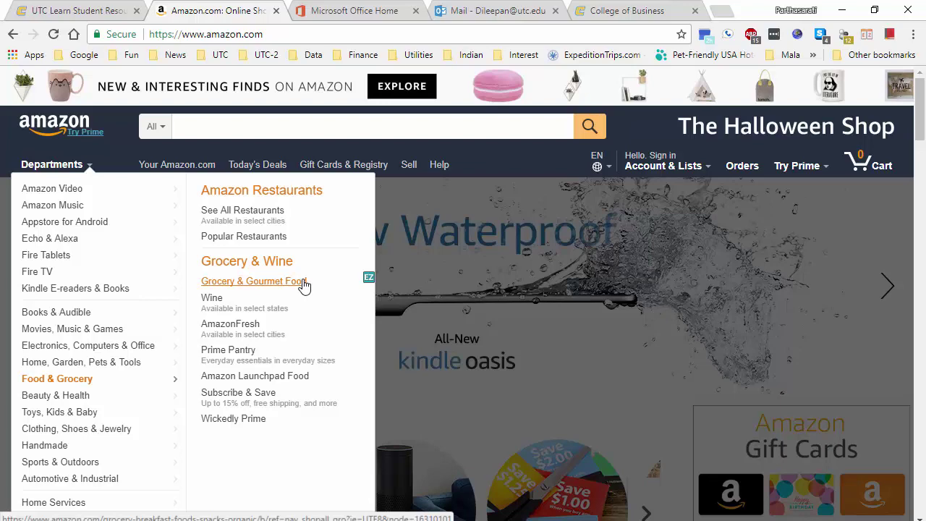
{"action": "left_click", "coordinate": [304, 283]}
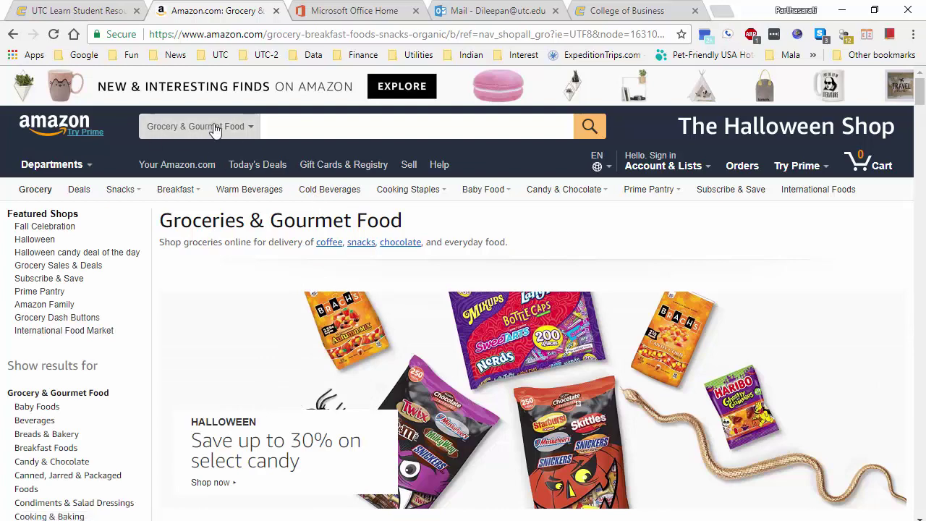
Search Amazon's Grocery & Gourmet Food department for "Coffee Columbian" and copy the results page URL.
{"action": "left_click", "coordinate": [294, 133]}
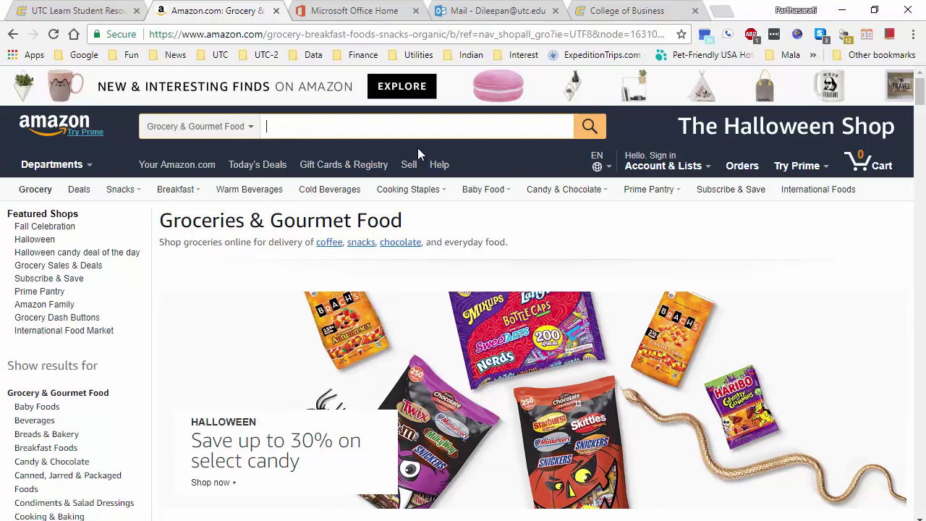
{"action": "type", "text": "Co"}
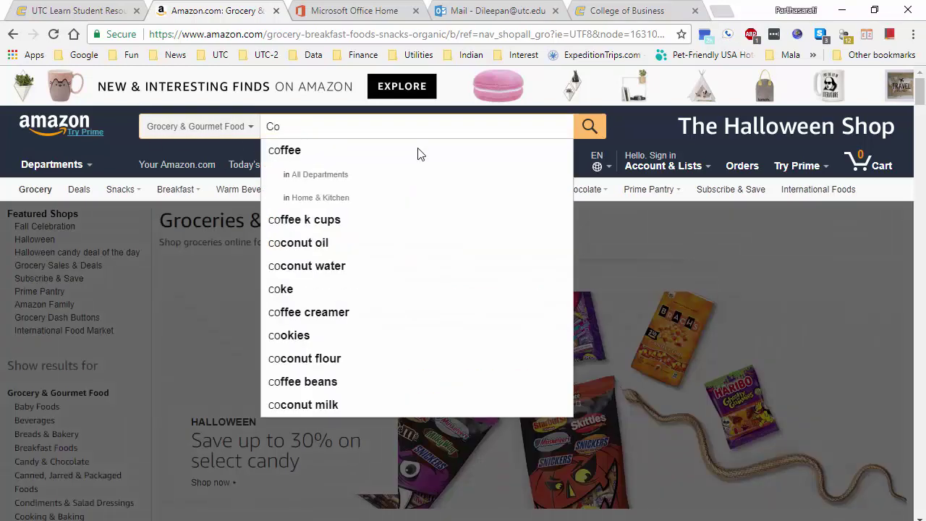
{"action": "type", "text": "ffee C"}
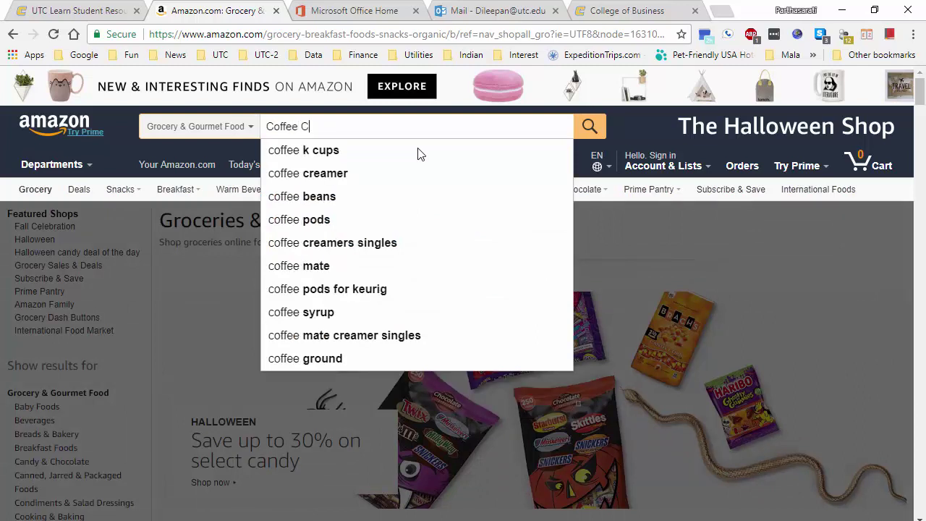
{"action": "type", "text": "olumbi"}
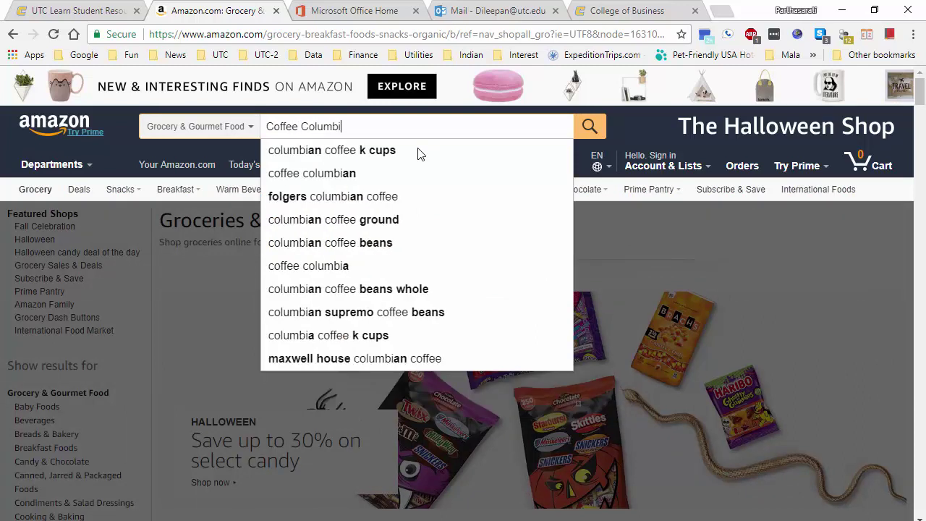
{"action": "type", "text": "an"}
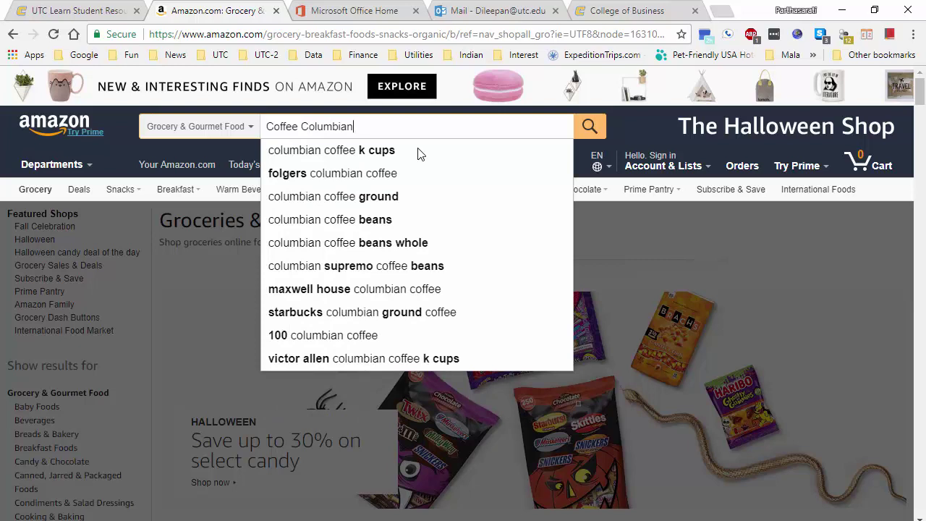
{"action": "left_click", "coordinate": [588, 127]}
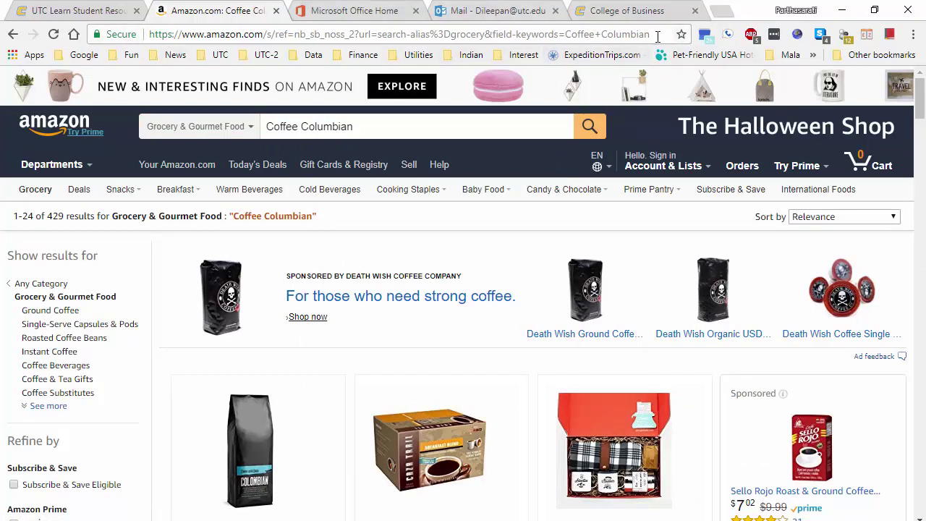
{"action": "left_click_drag", "start_coordinate": [649, 34], "coordinate": [86, 78]}
{"action": "key", "text": "ctrl+c"}
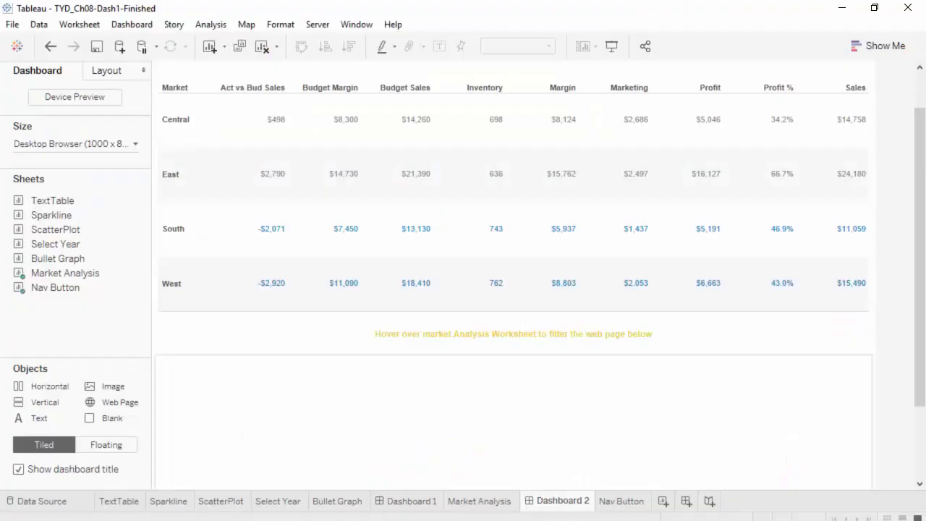
Switch back to Tableau and add a URL action to Dashboard 2 that runs on Hover from the Market Analysis sheet only.
{"action": "mouse_move", "coordinate": [374, 297]}
{"action": "left_click", "coordinate": [140, 31]}
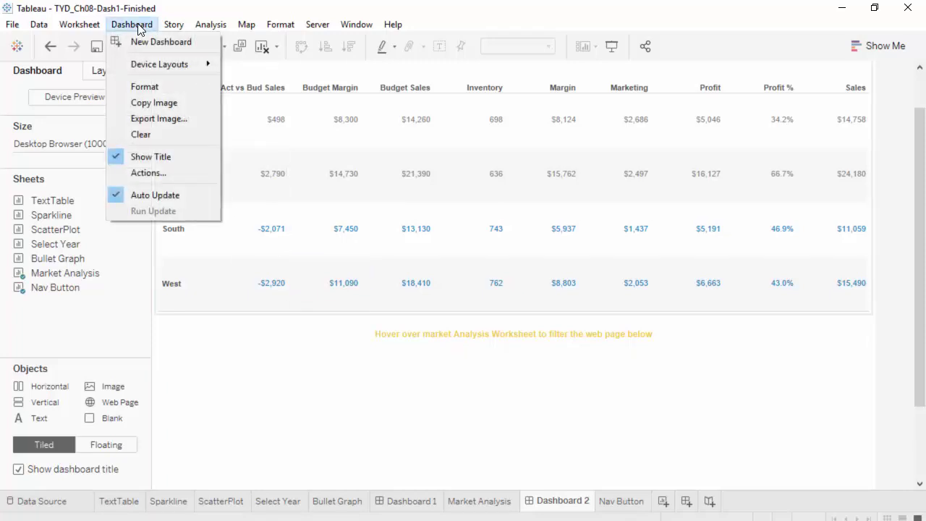
{"action": "left_click", "coordinate": [163, 172]}
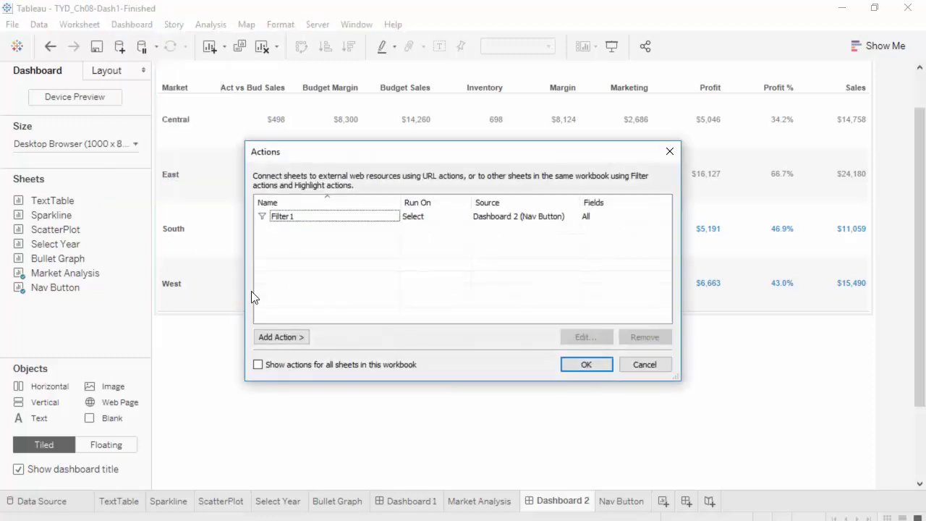
{"action": "left_click", "coordinate": [303, 343]}
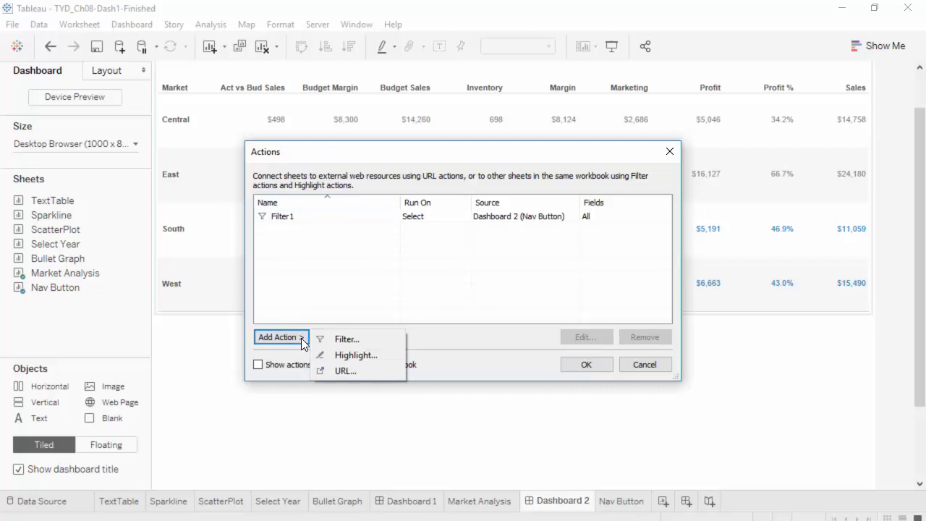
{"action": "left_click", "coordinate": [345, 370]}
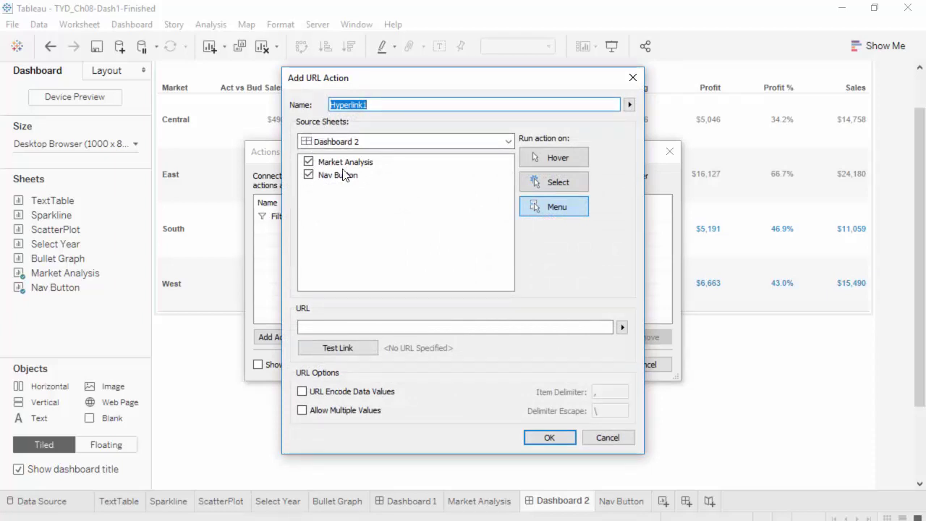
{"action": "left_click", "coordinate": [565, 158]}
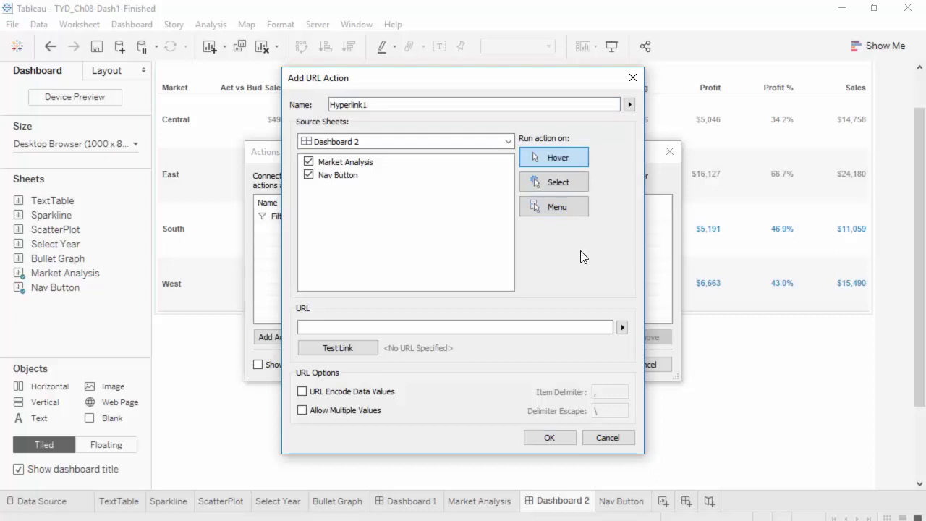
{"action": "left_click", "coordinate": [309, 175]}
Paste the Amazon search address as the action's URL and replace the keyword Coffee with the Product Type field.
{"action": "left_click", "coordinate": [338, 327]}
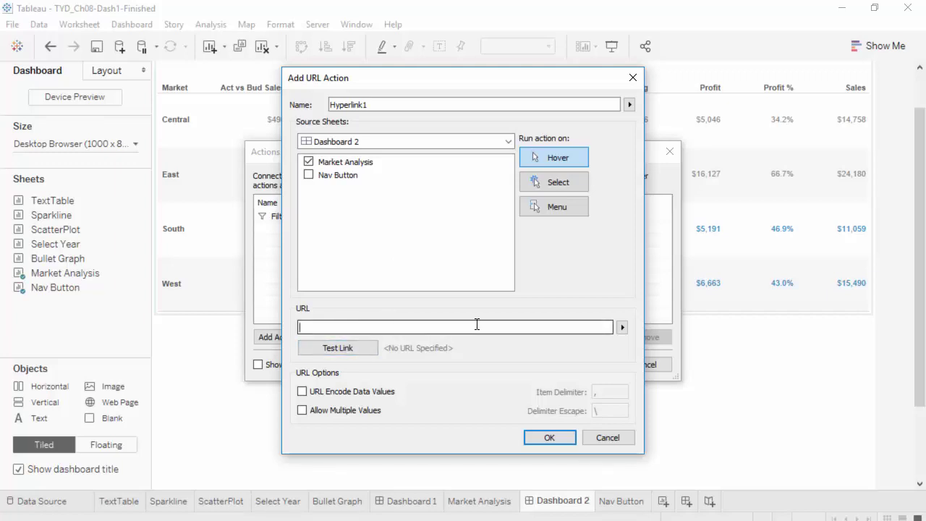
{"action": "key", "text": "ctrl+v"}
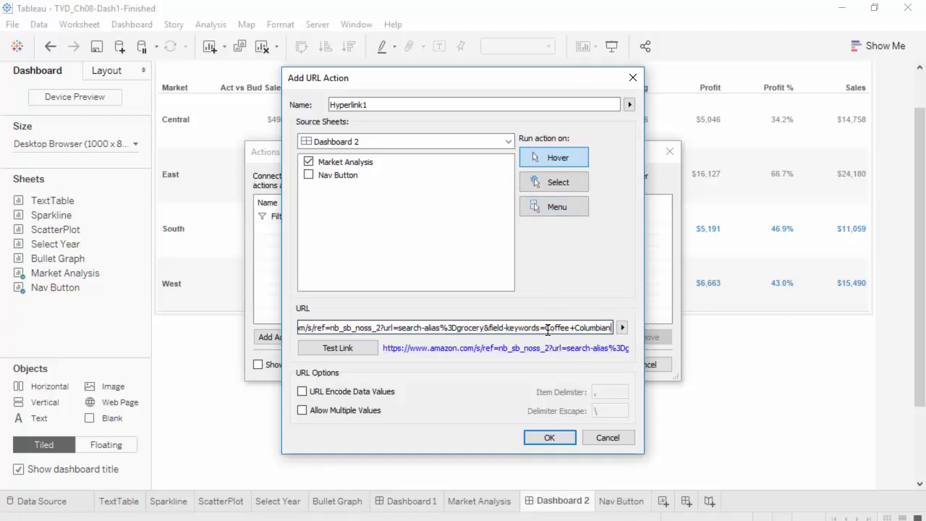
{"action": "left_click_drag", "start_coordinate": [548, 330], "coordinate": [570, 328]}
{"action": "left_click", "coordinate": [622, 328]}
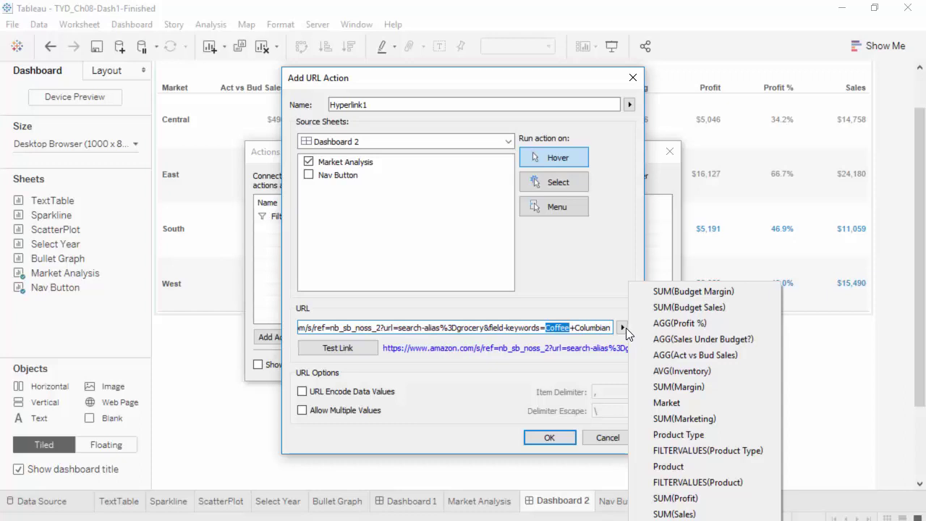
{"action": "left_click", "coordinate": [720, 435]}
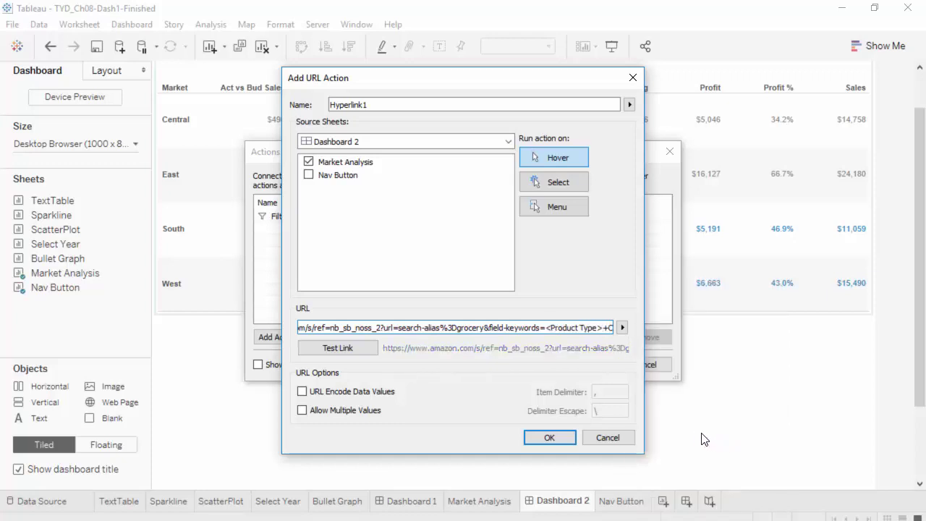
Widen the URL action dialog, replace the keyword Columbian with the Product field, and save the action.
{"action": "left_click_drag", "start_coordinate": [644, 420], "coordinate": [815, 441]}
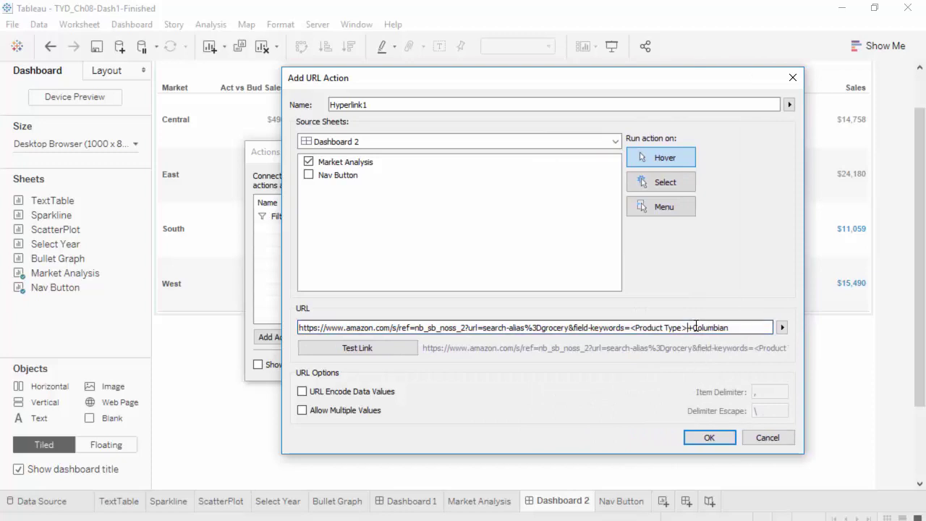
{"action": "left_click_drag", "start_coordinate": [694, 329], "coordinate": [752, 335]}
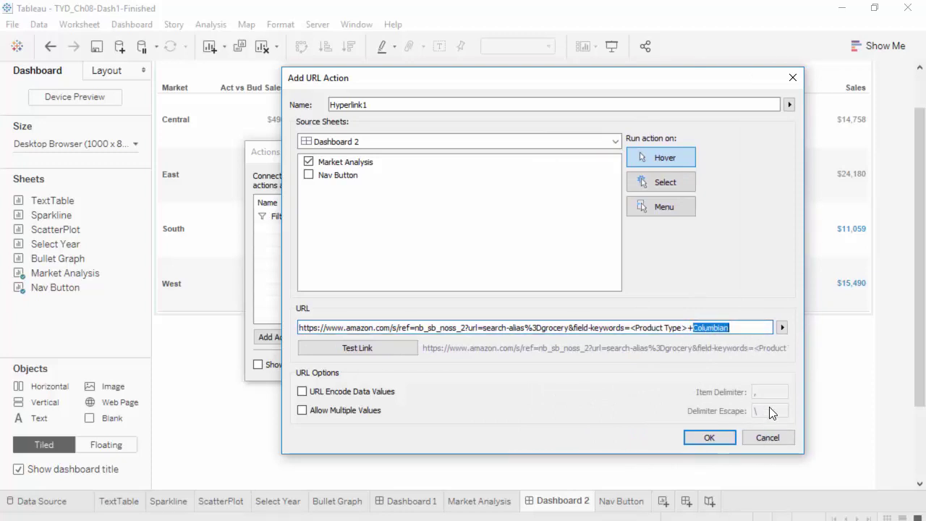
{"action": "left_click", "coordinate": [783, 328]}
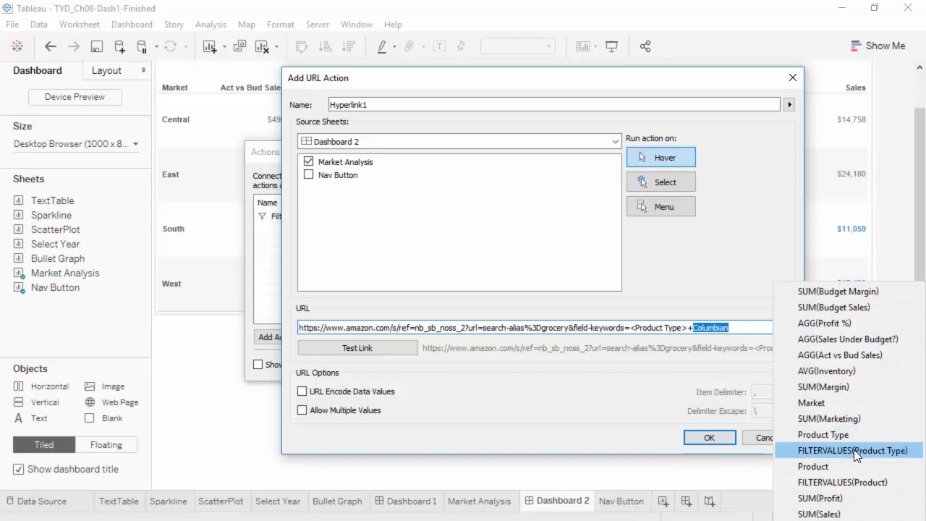
{"action": "left_click", "coordinate": [844, 466]}
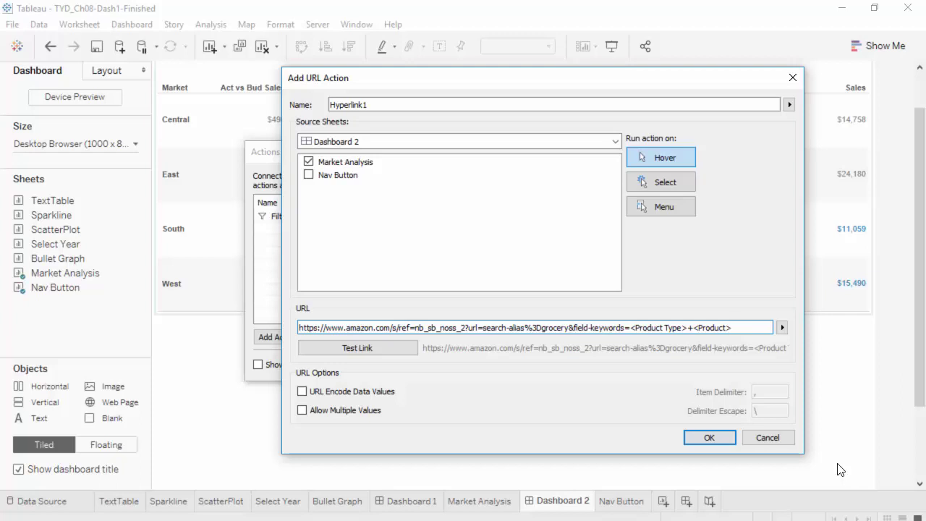
{"action": "left_click", "coordinate": [710, 439]}
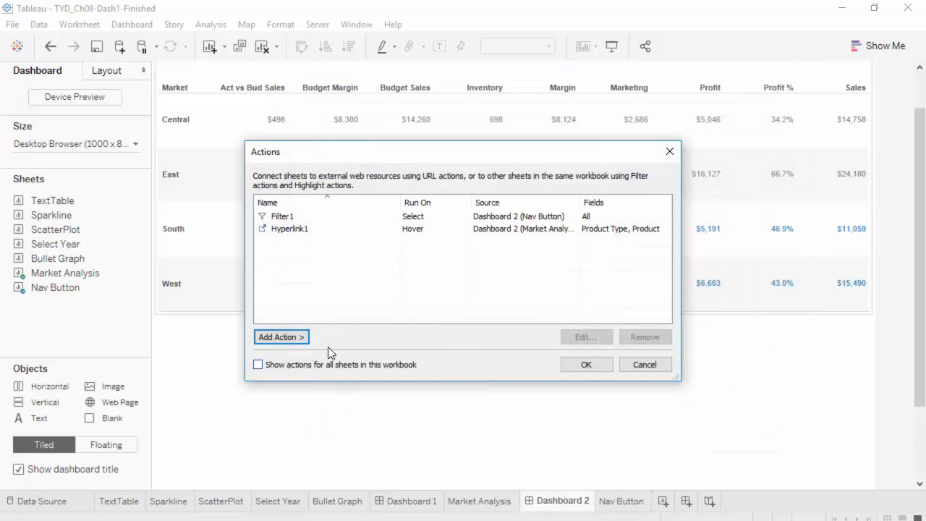
Reopen the Hyperlink1 action, test its link in the browser, and return without changing the action.
{"action": "left_click", "coordinate": [298, 233]}
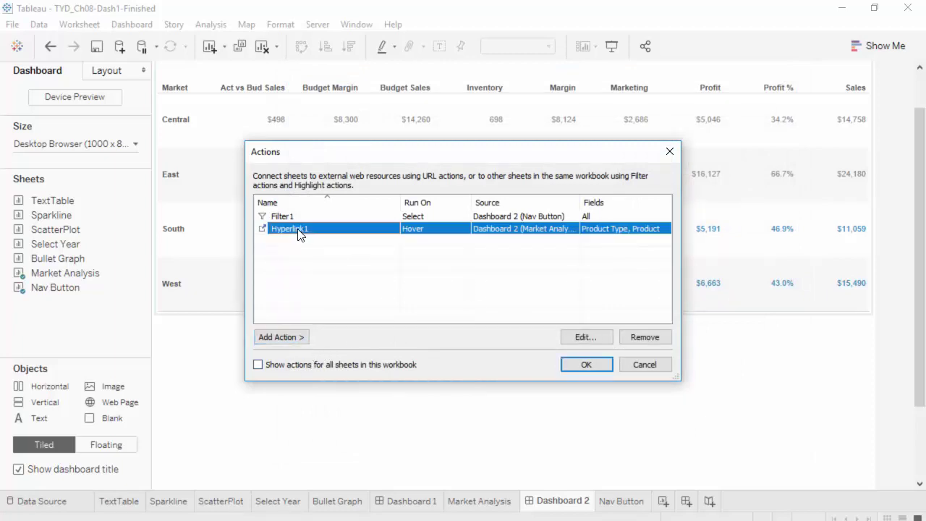
{"action": "left_click", "coordinate": [587, 338]}
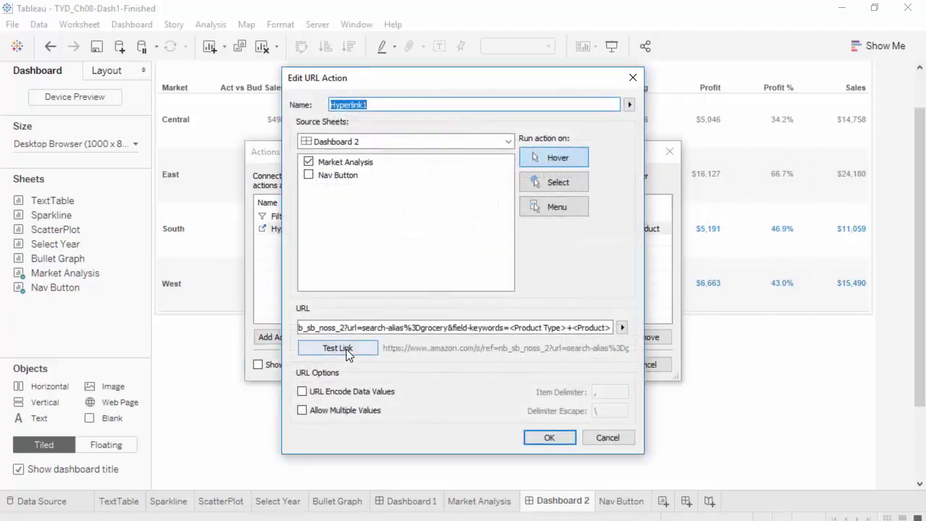
{"action": "left_click", "coordinate": [346, 348]}
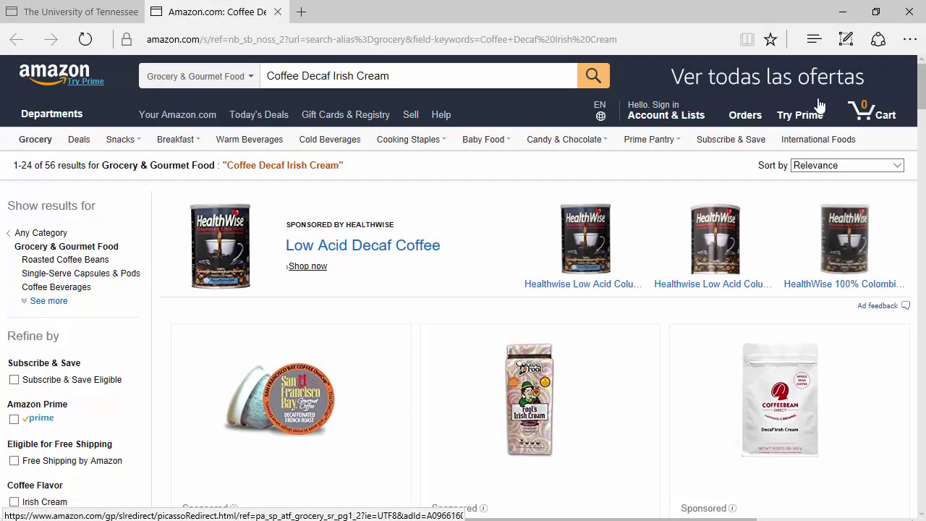
{"action": "left_click", "coordinate": [843, 12]}
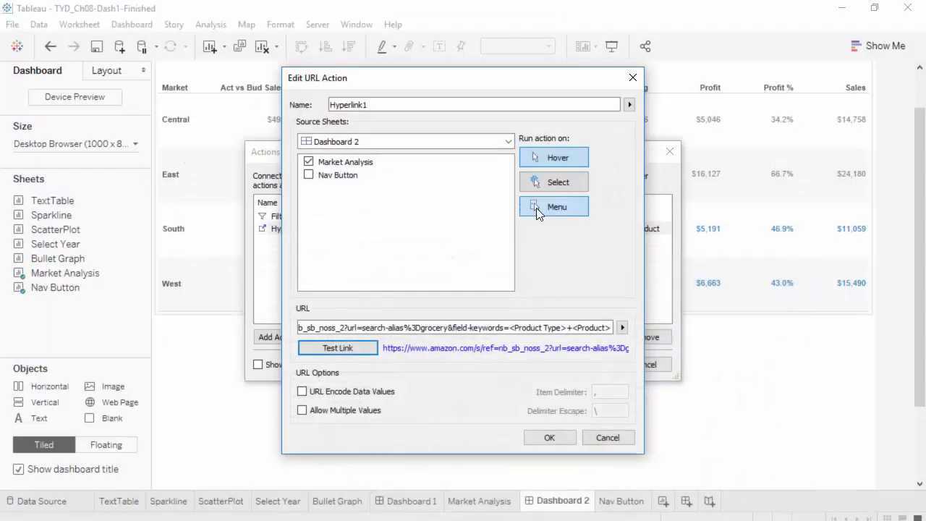
{"action": "left_click", "coordinate": [620, 437]}
Accept the dashboard actions and point at the South market's Budget Sales value to load its Amazon search in the web page object.
{"action": "left_click", "coordinate": [585, 365]}
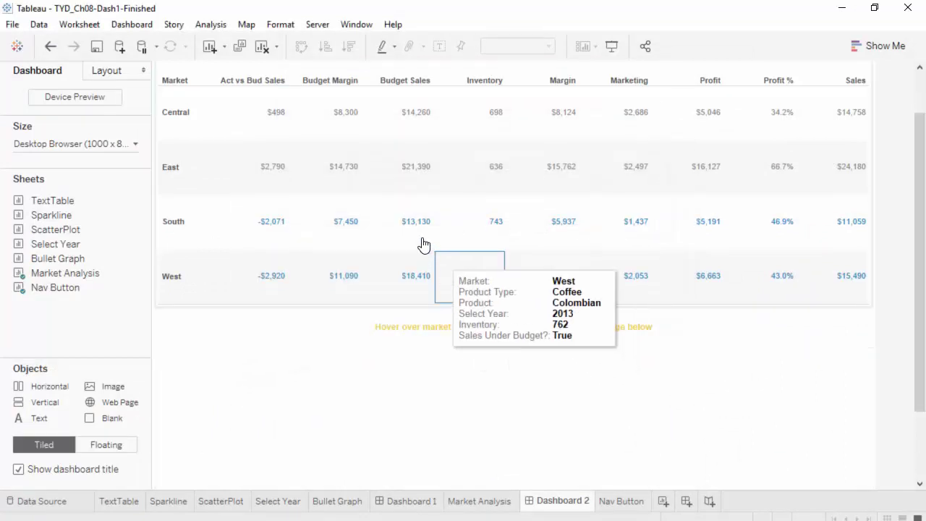
{"action": "mouse_move", "coordinate": [425, 230]}
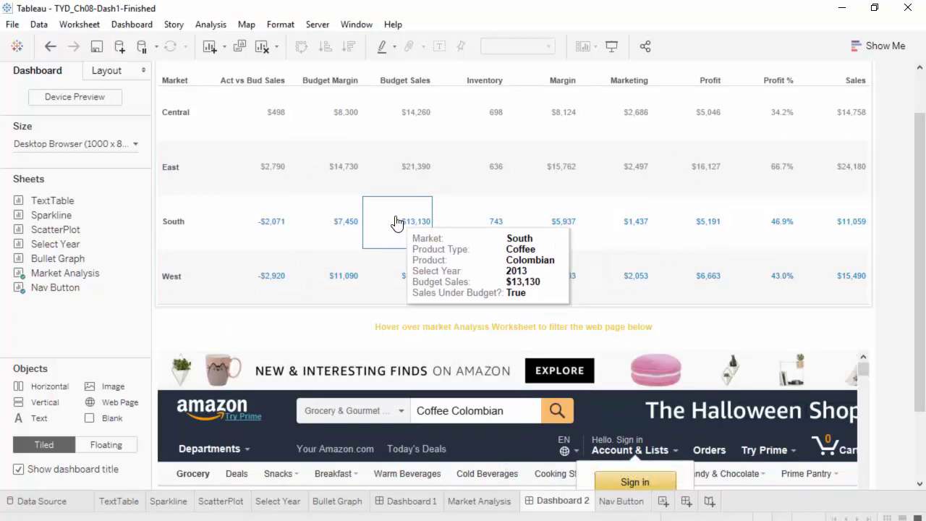
{"action": "scroll", "coordinate": [399, 221], "scroll_direction": "up", "scroll_amount": 2}
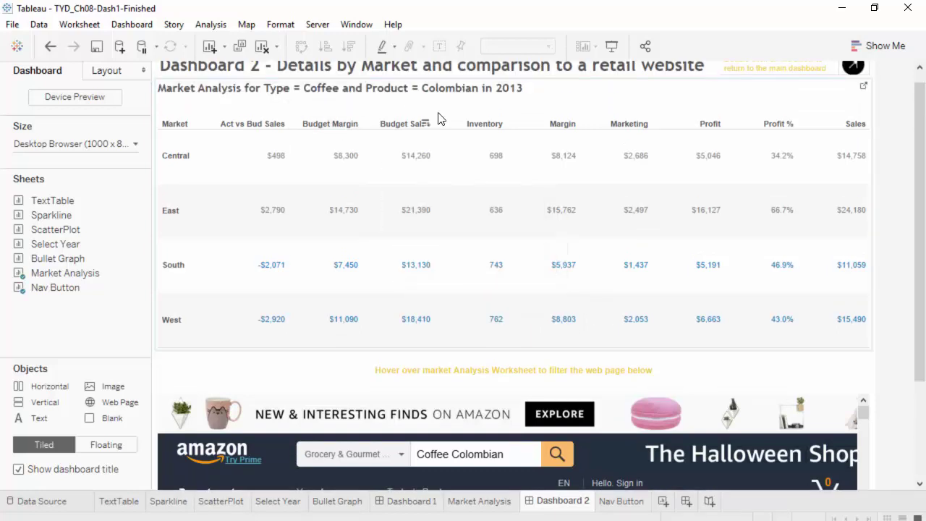
{"action": "mouse_move", "coordinate": [475, 324]}
{"action": "scroll", "coordinate": [476, 324], "scroll_direction": "down", "scroll_amount": 1}
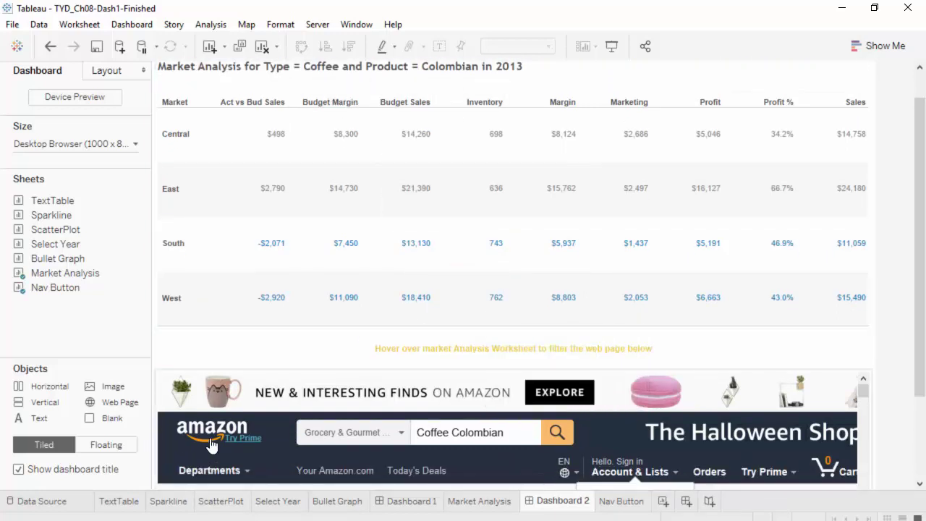
Return to Dashboard 1 through the navigation arrow in Dashboard 2's header.
{"action": "scroll", "coordinate": [789, 118], "scroll_direction": "up", "scroll_amount": 2}
{"action": "left_click", "coordinate": [851, 78]}
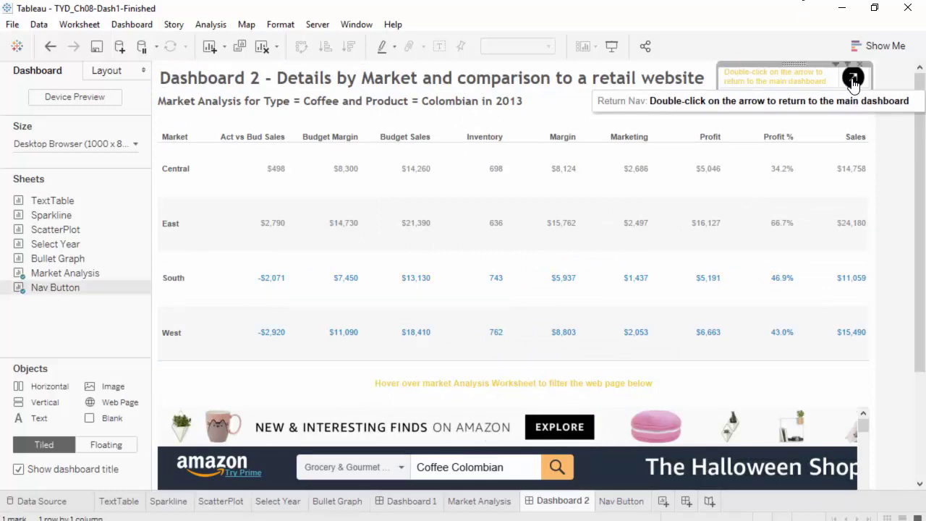
{"action": "mouse_move", "coordinate": [445, 246]}
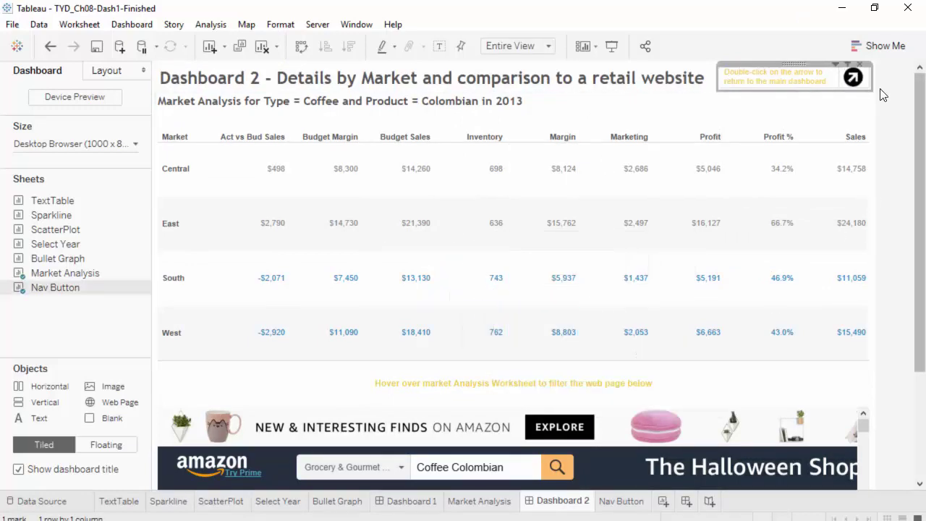
{"action": "mouse_move", "coordinate": [856, 79]}
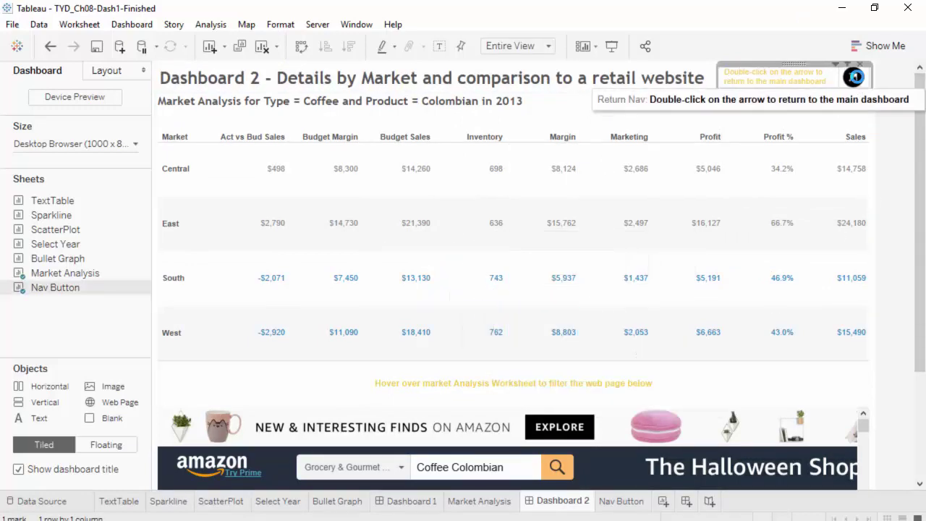
{"action": "double_click", "coordinate": [854, 79]}
Select Green Tea in the Sales versus Budget by Product chart and follow its link to the market analysis in Dashboard 2.
{"action": "scroll", "coordinate": [402, 427], "scroll_direction": "down", "scroll_amount": 1}
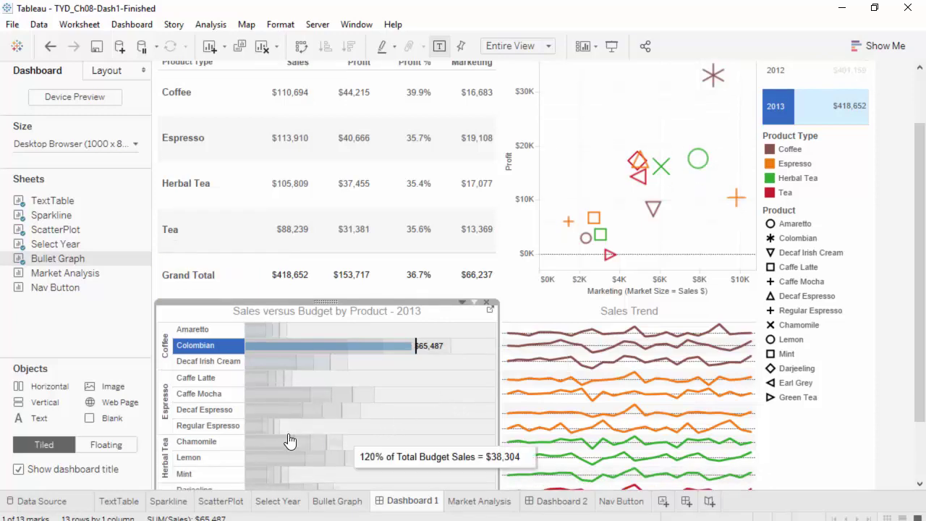
{"action": "scroll", "coordinate": [304, 434], "scroll_direction": "down", "scroll_amount": 1}
{"action": "scroll", "coordinate": [304, 391], "scroll_direction": "down", "scroll_amount": 2}
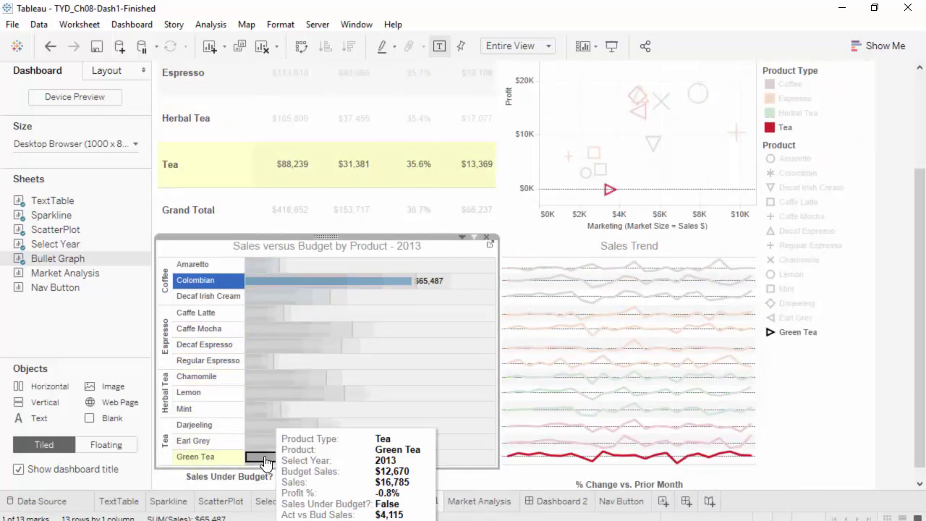
{"action": "left_click", "coordinate": [268, 460]}
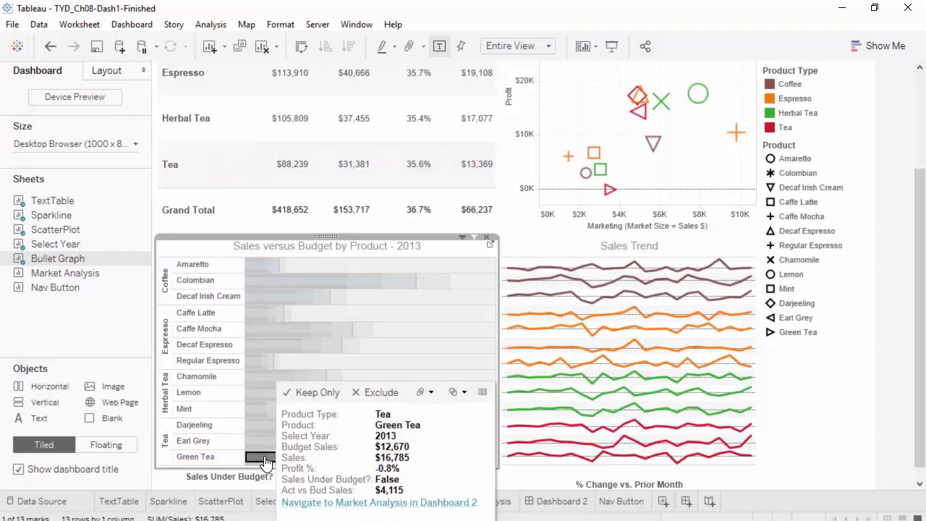
{"action": "left_click", "coordinate": [373, 503]}
Point at the West row in Market Analysis to update the embedded Amazon page, and look through its Green Tea results.
{"action": "mouse_move", "coordinate": [413, 317]}
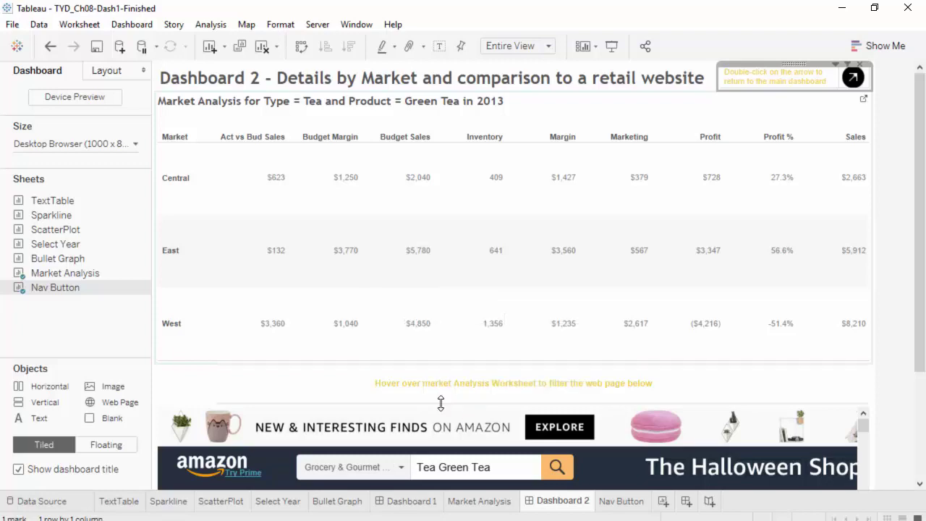
{"action": "scroll", "coordinate": [505, 451], "scroll_direction": "down", "scroll_amount": 1}
{"action": "scroll", "coordinate": [505, 452], "scroll_direction": "down", "scroll_amount": 3}
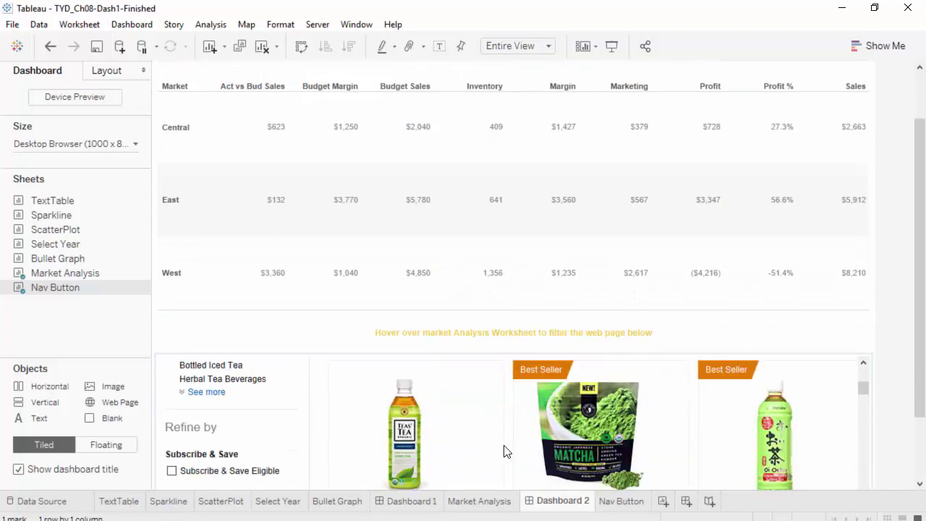